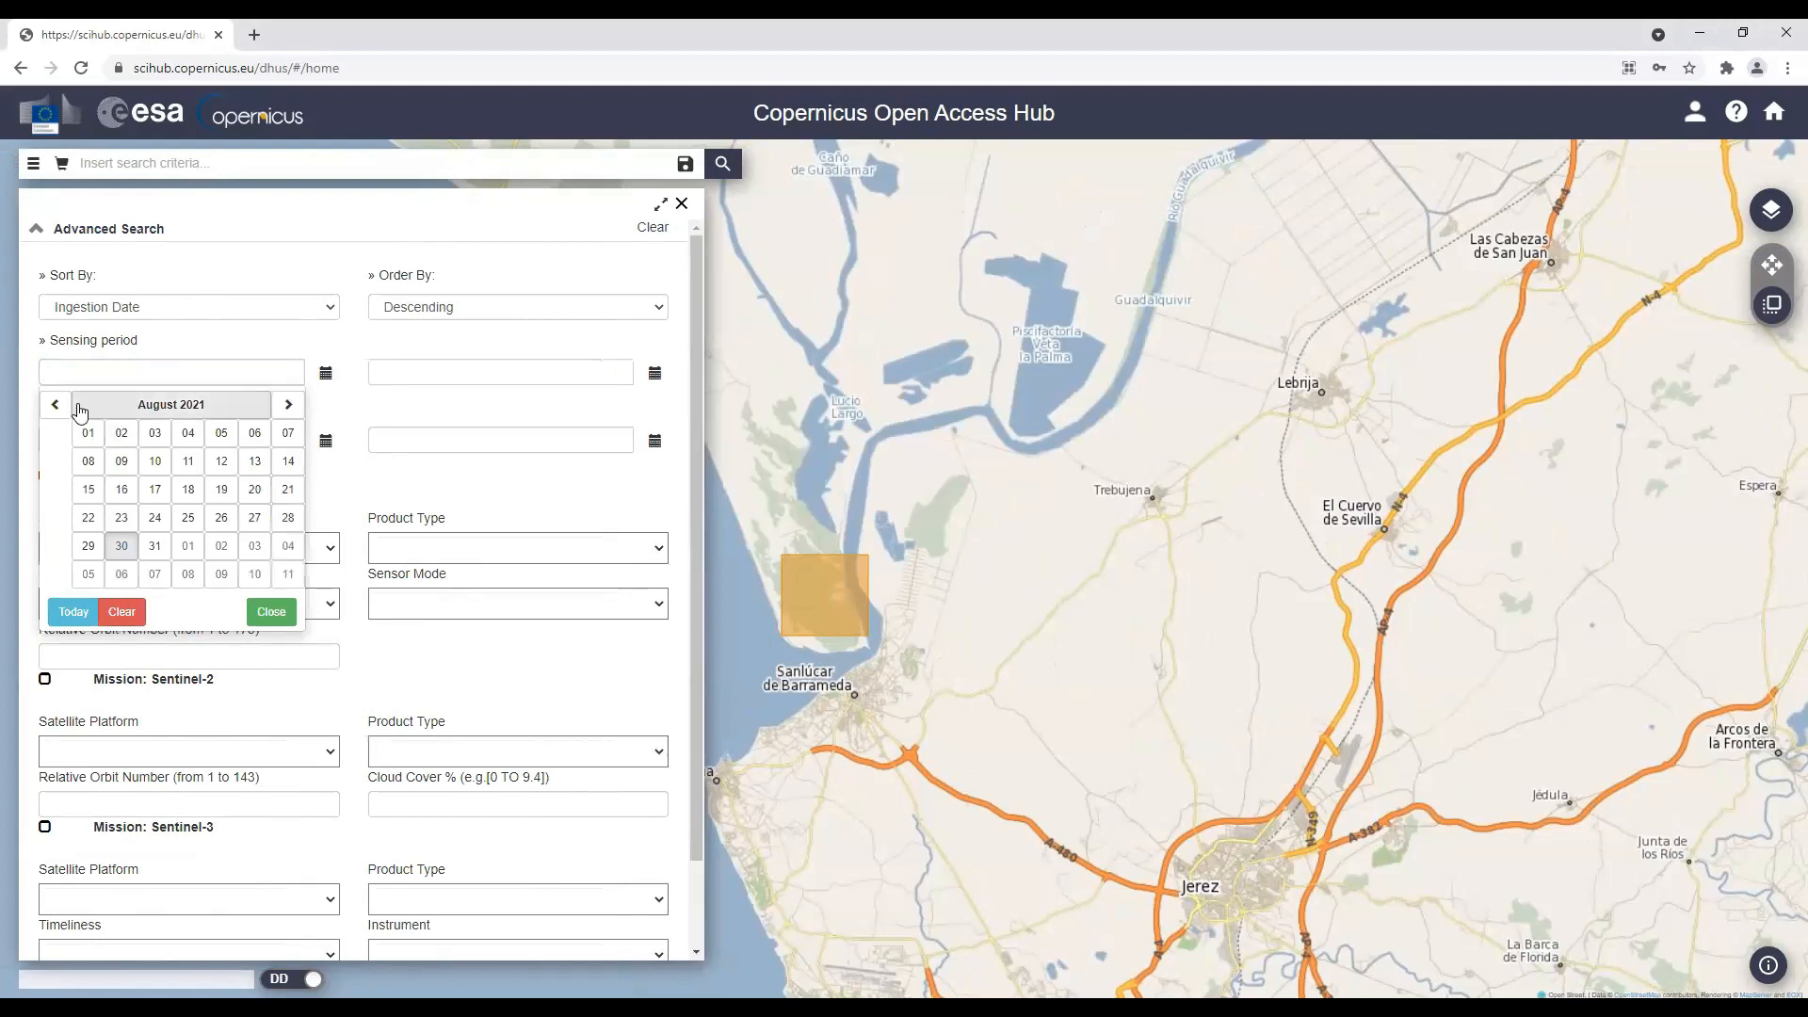
# - Set the sensing period from 2021/06/01 to 2021/06/30
pyautogui.click(56, 405)
pyautogui.click(56, 405)
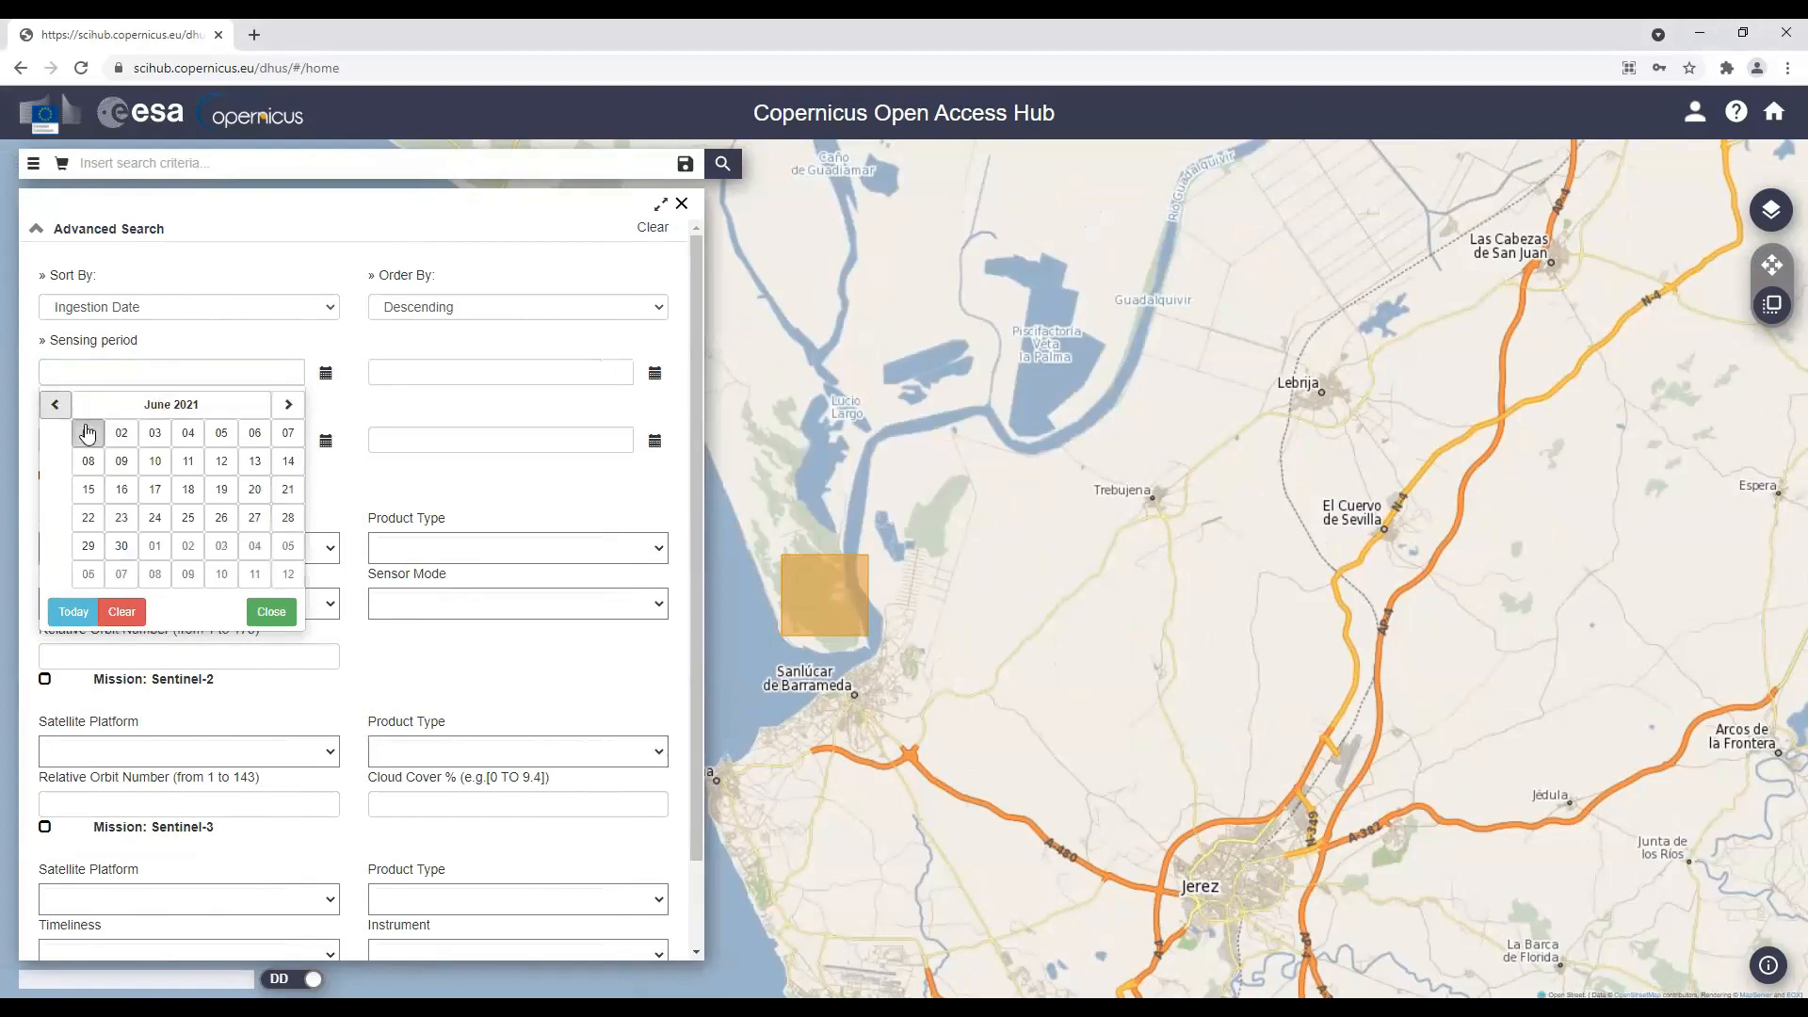
pyautogui.click(87, 432)
pyautogui.click(655, 374)
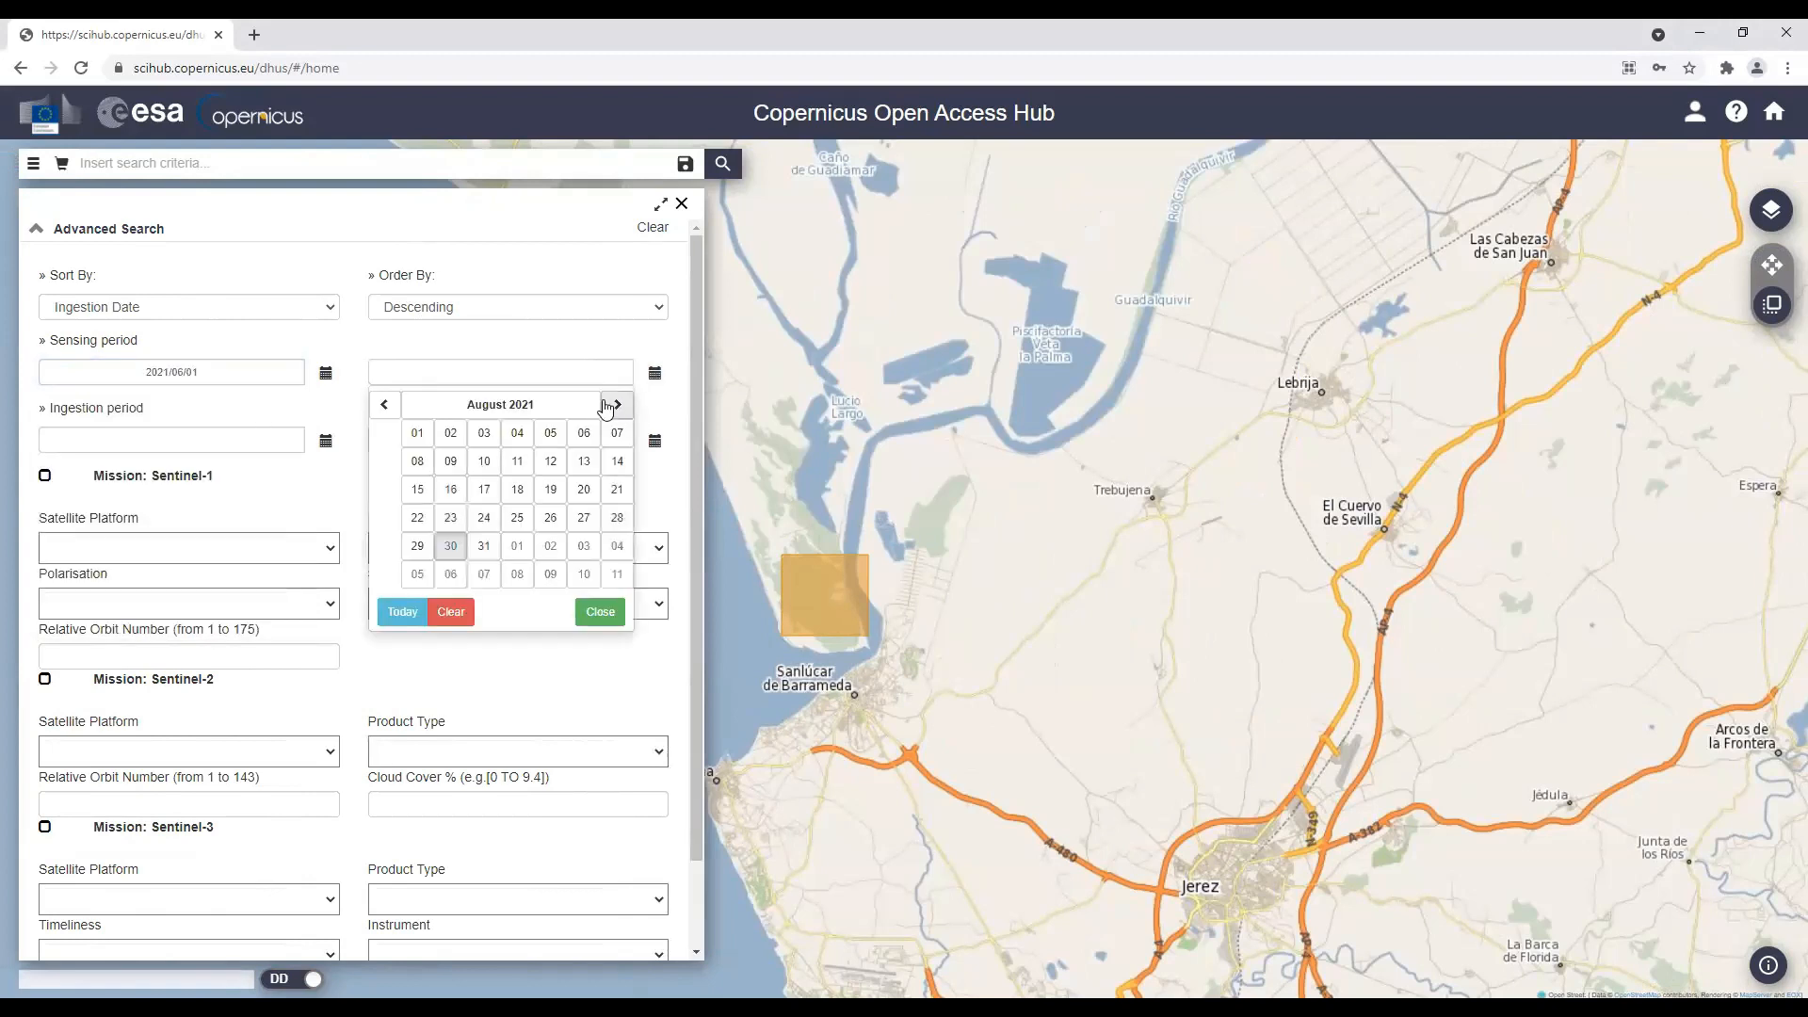
pyautogui.click(384, 405)
pyautogui.click(384, 404)
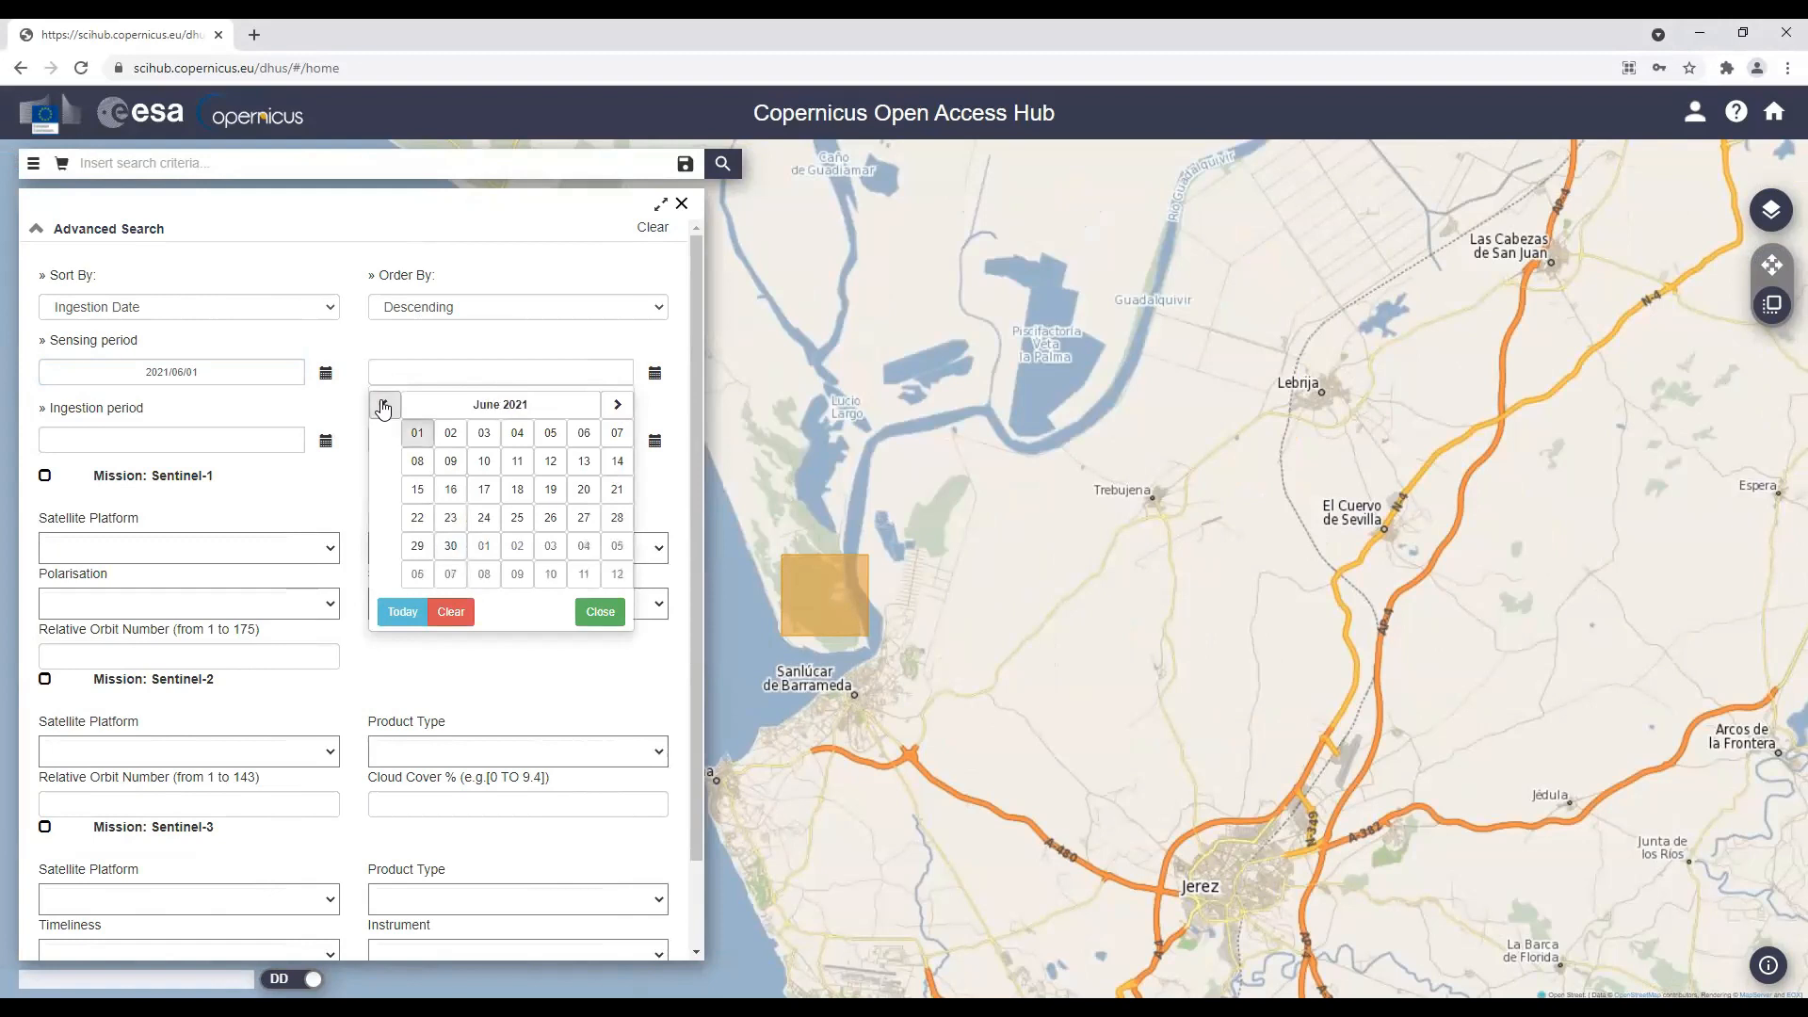
pyautogui.click(450, 545)
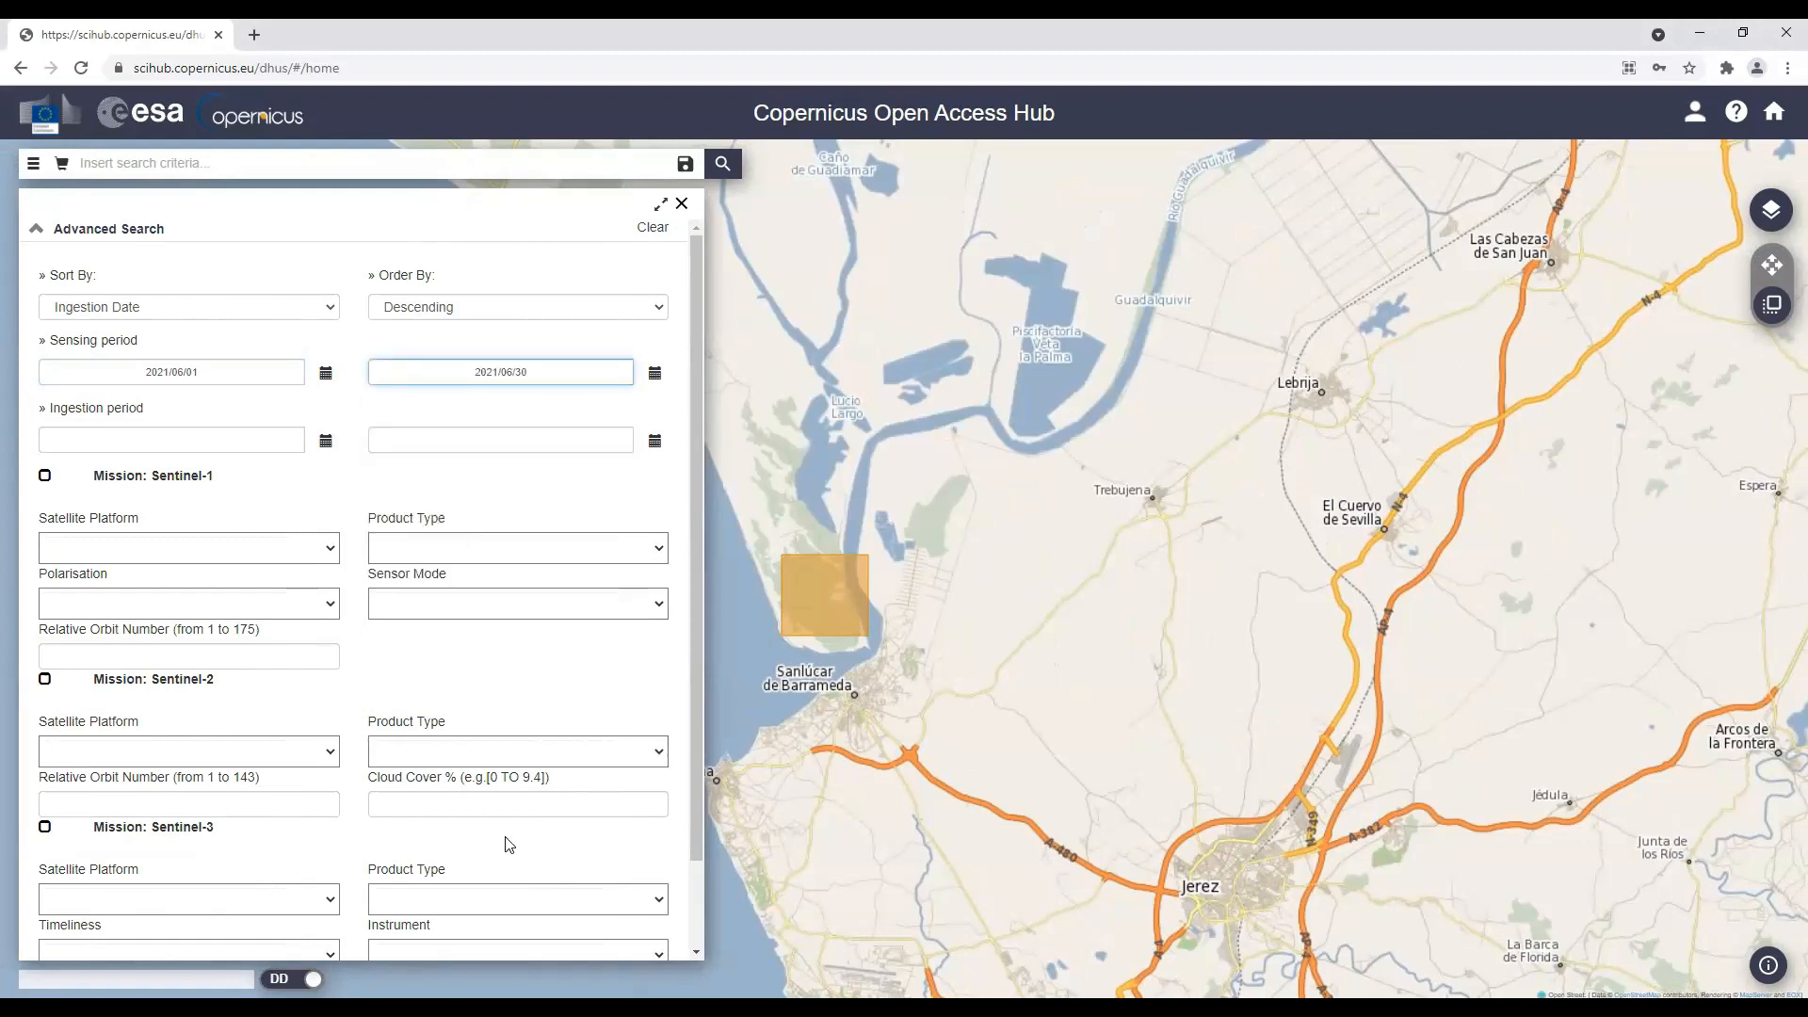
# - Search for Sentinel-2 products of type S2MSI2A with cloud cover limited to [0 TO 5]
pyautogui.click(44, 679)
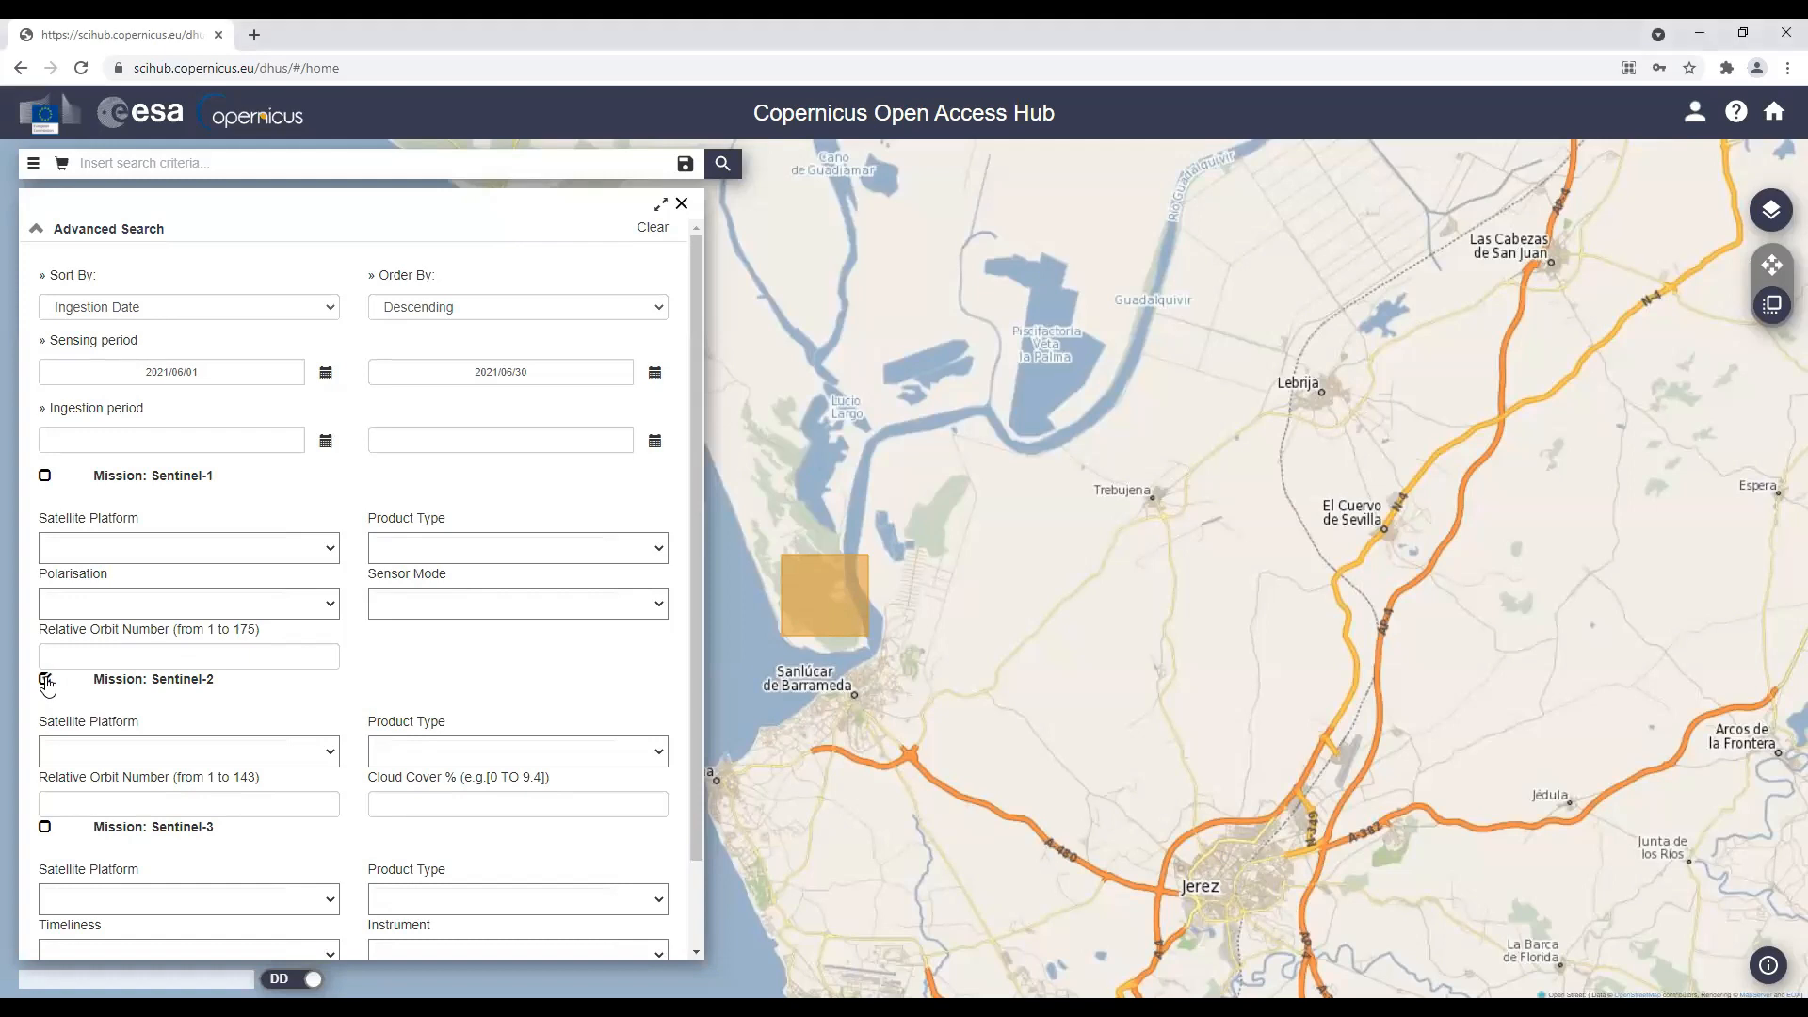
pyautogui.click(430, 751)
pyautogui.click(625, 803)
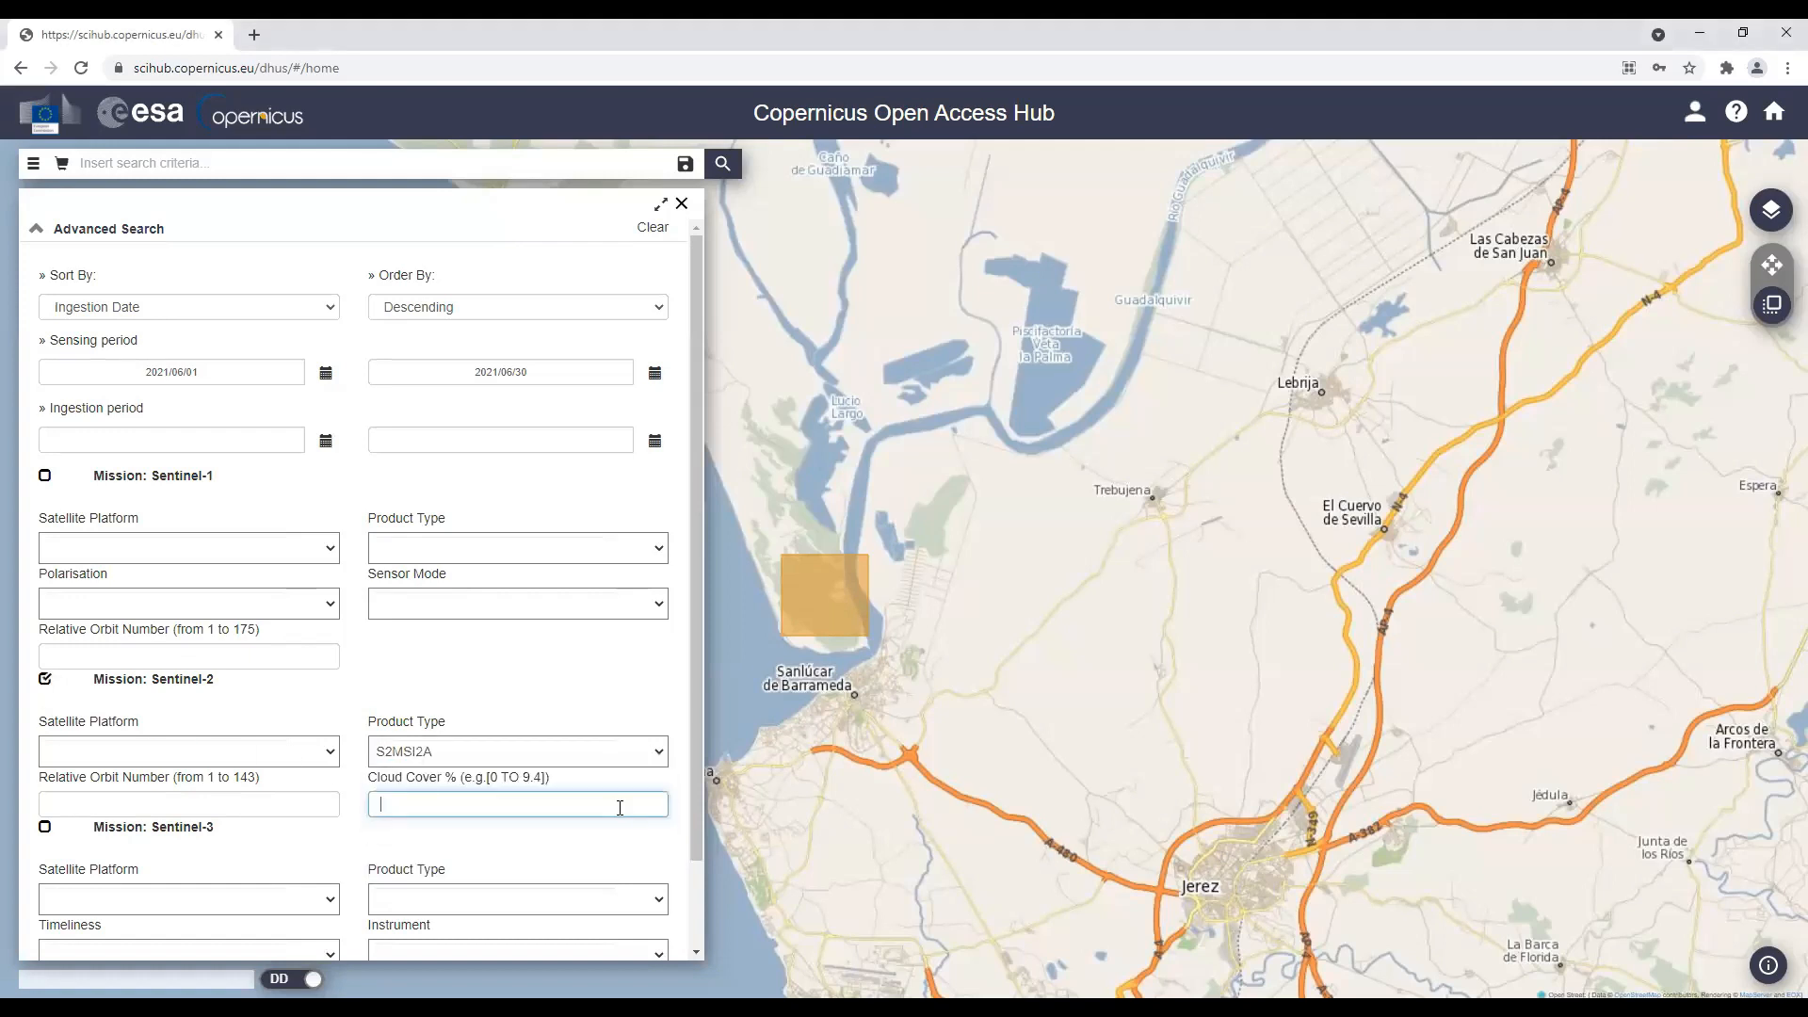
pyautogui.write('[0 TO 5')
pyautogui.click(721, 165)
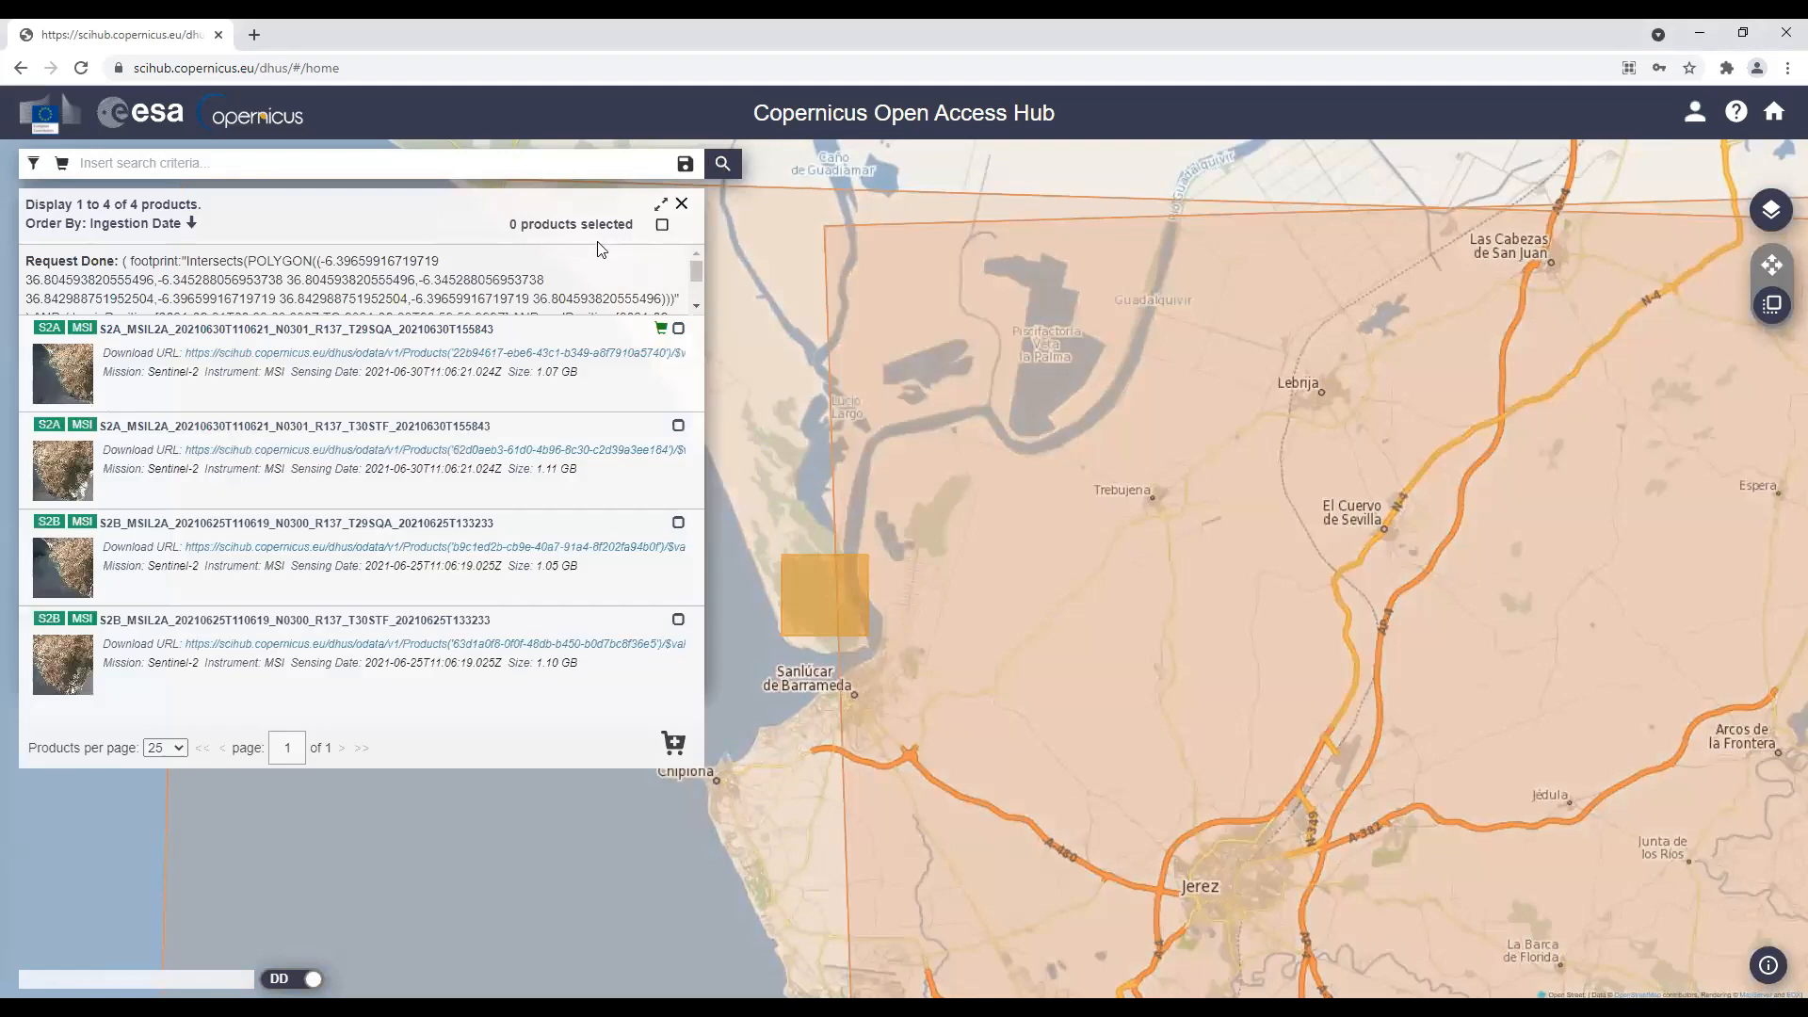
# - Download the S2A T29SQA product sensed on 2021-06-30, and open its archive from the Sentinel_02 folder in SNAP
pyautogui.moveTo(490, 328)
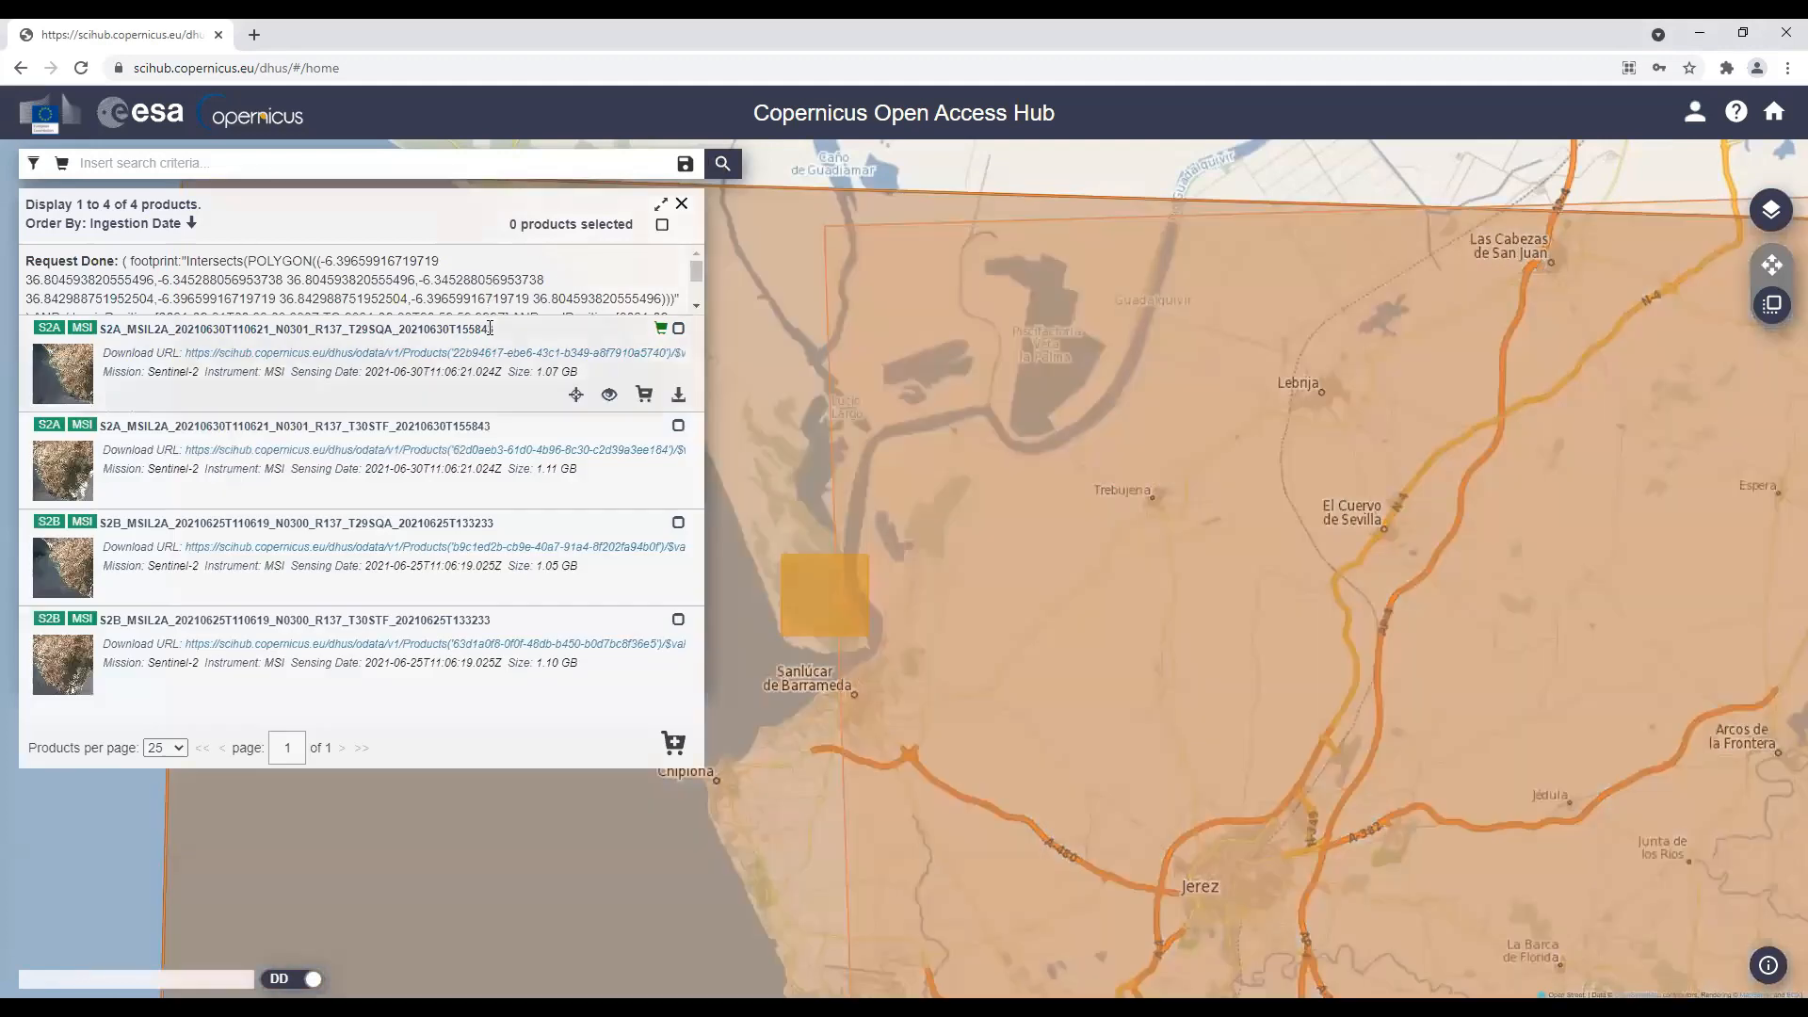
pyautogui.click(678, 394)
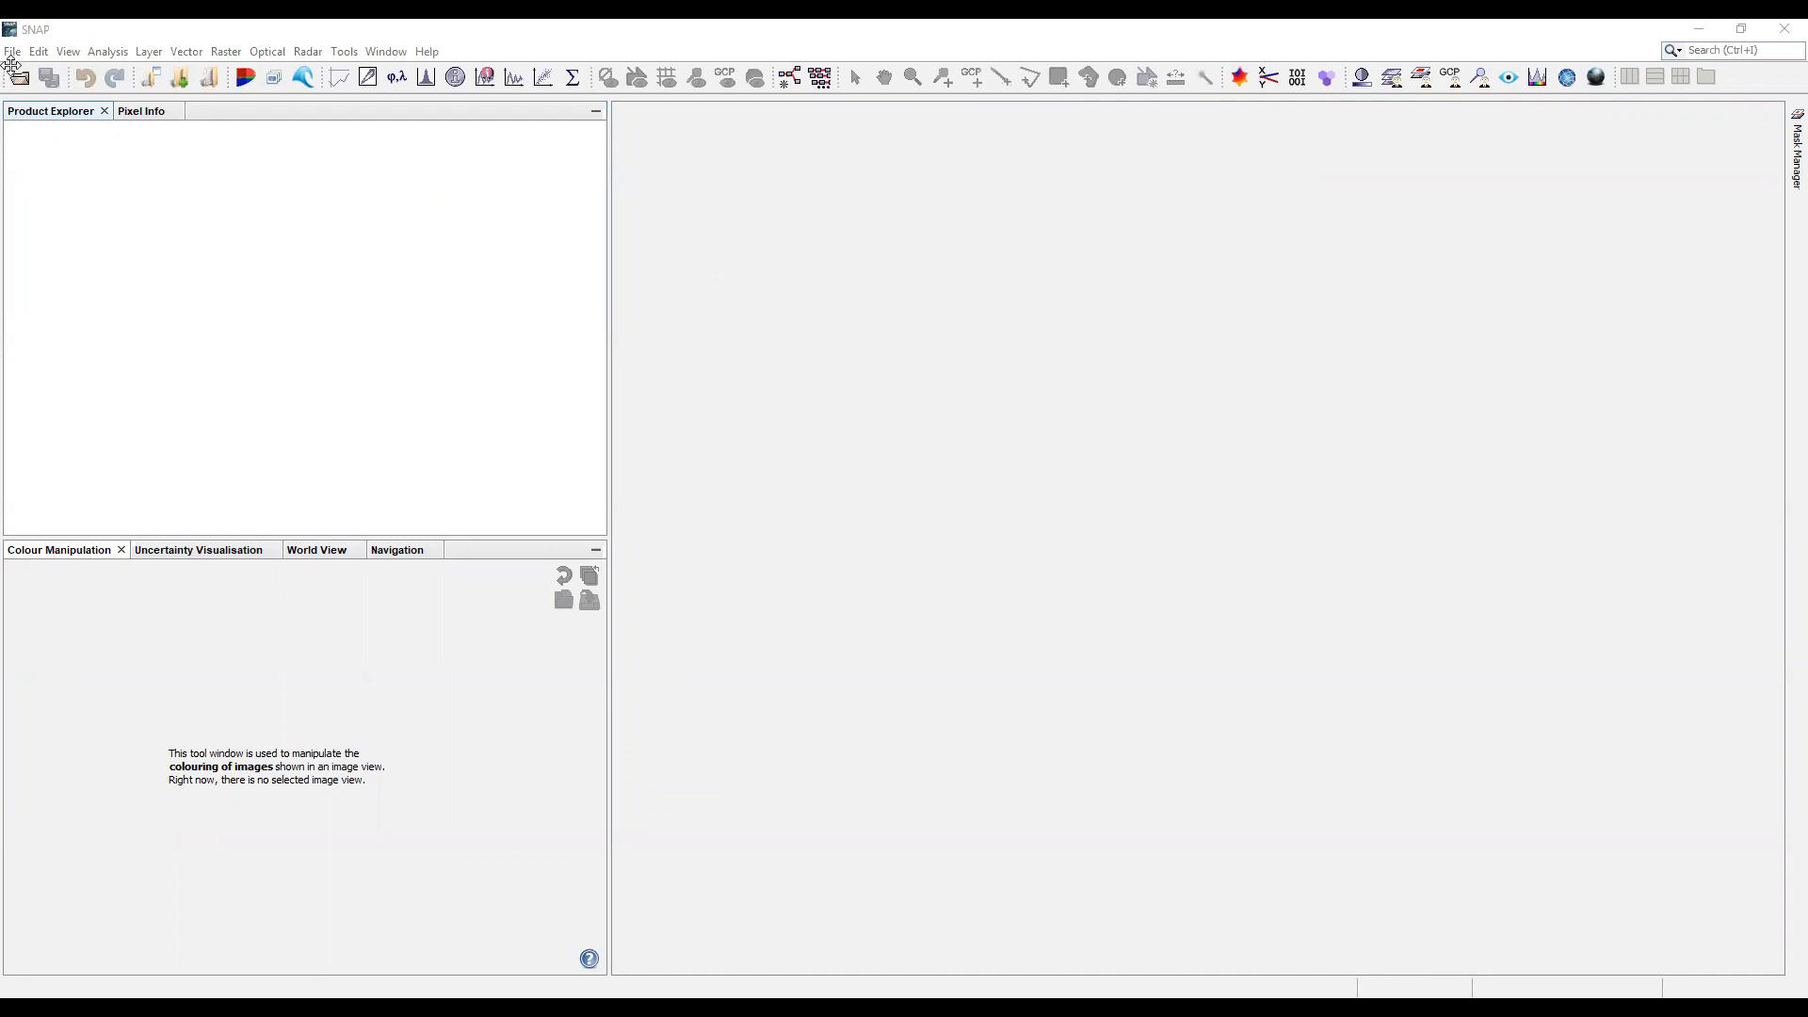
pyautogui.click(19, 79)
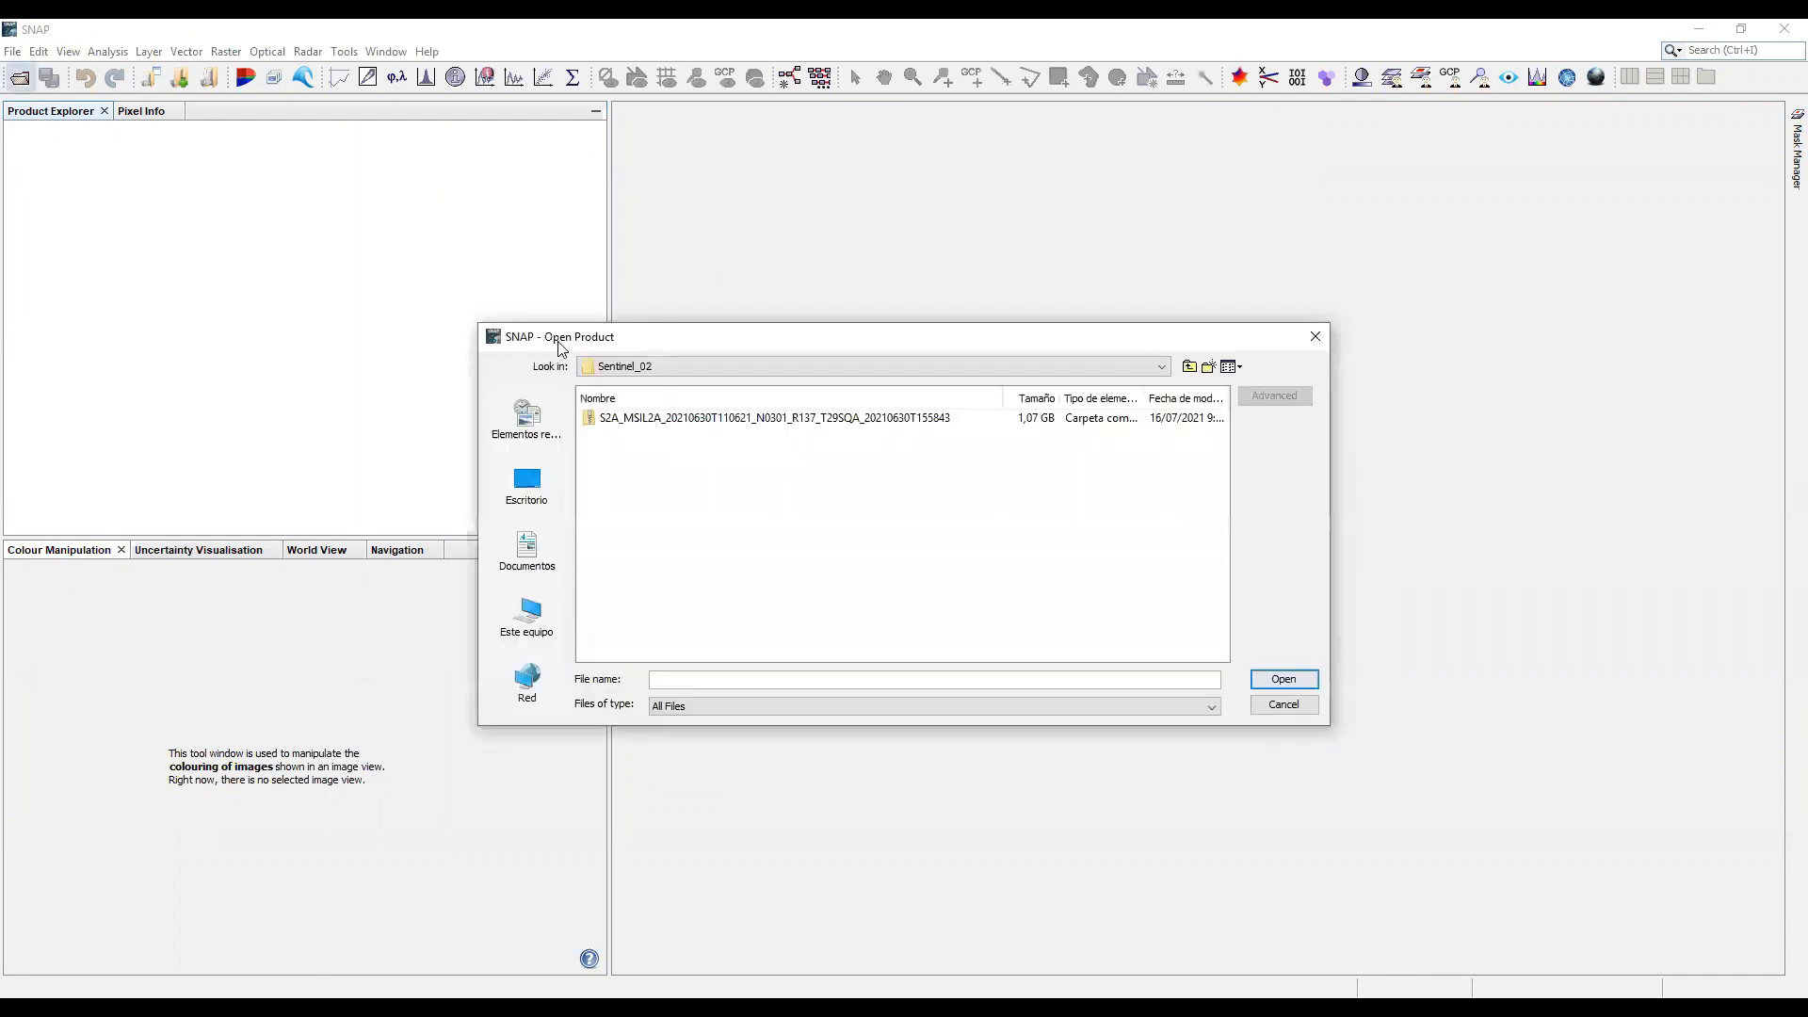
pyautogui.click(670, 417)
pyautogui.click(1310, 678)
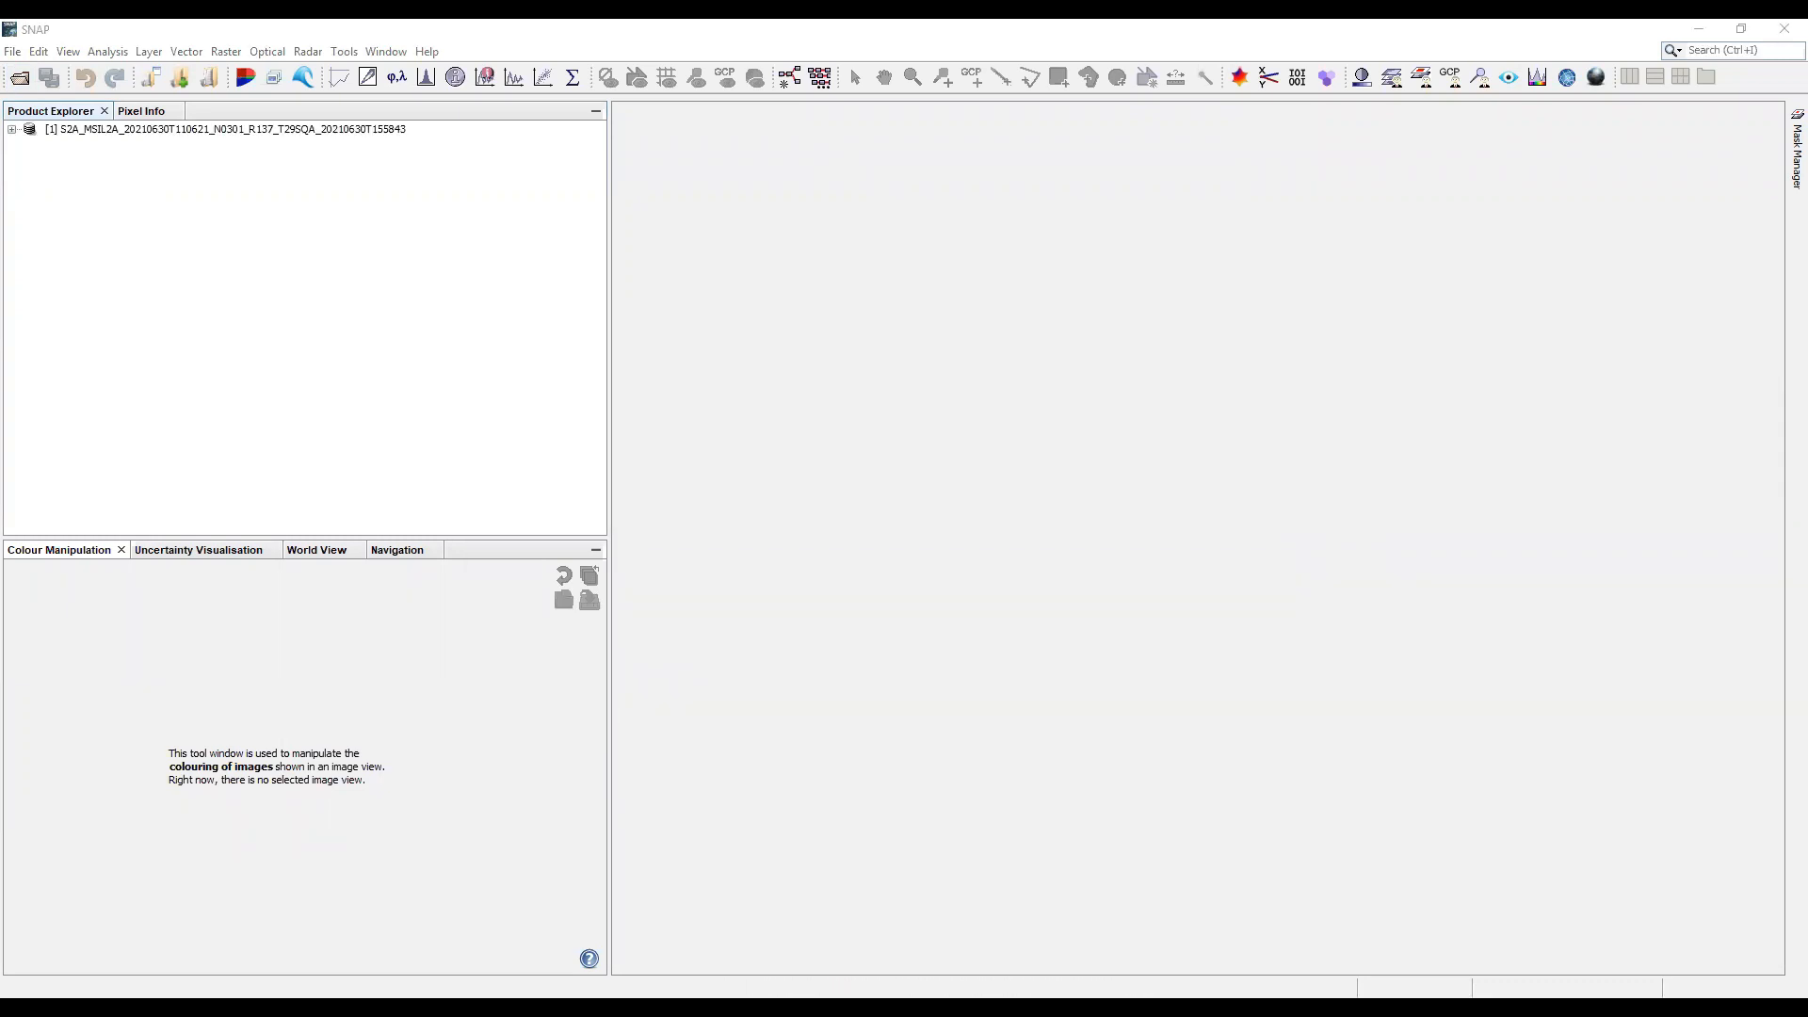
# - Open an RGB image of the product using the Sentinel 2 MSI Natural Colors profile with channels B4, B3 and B2
pyautogui.rightClick(200, 132)
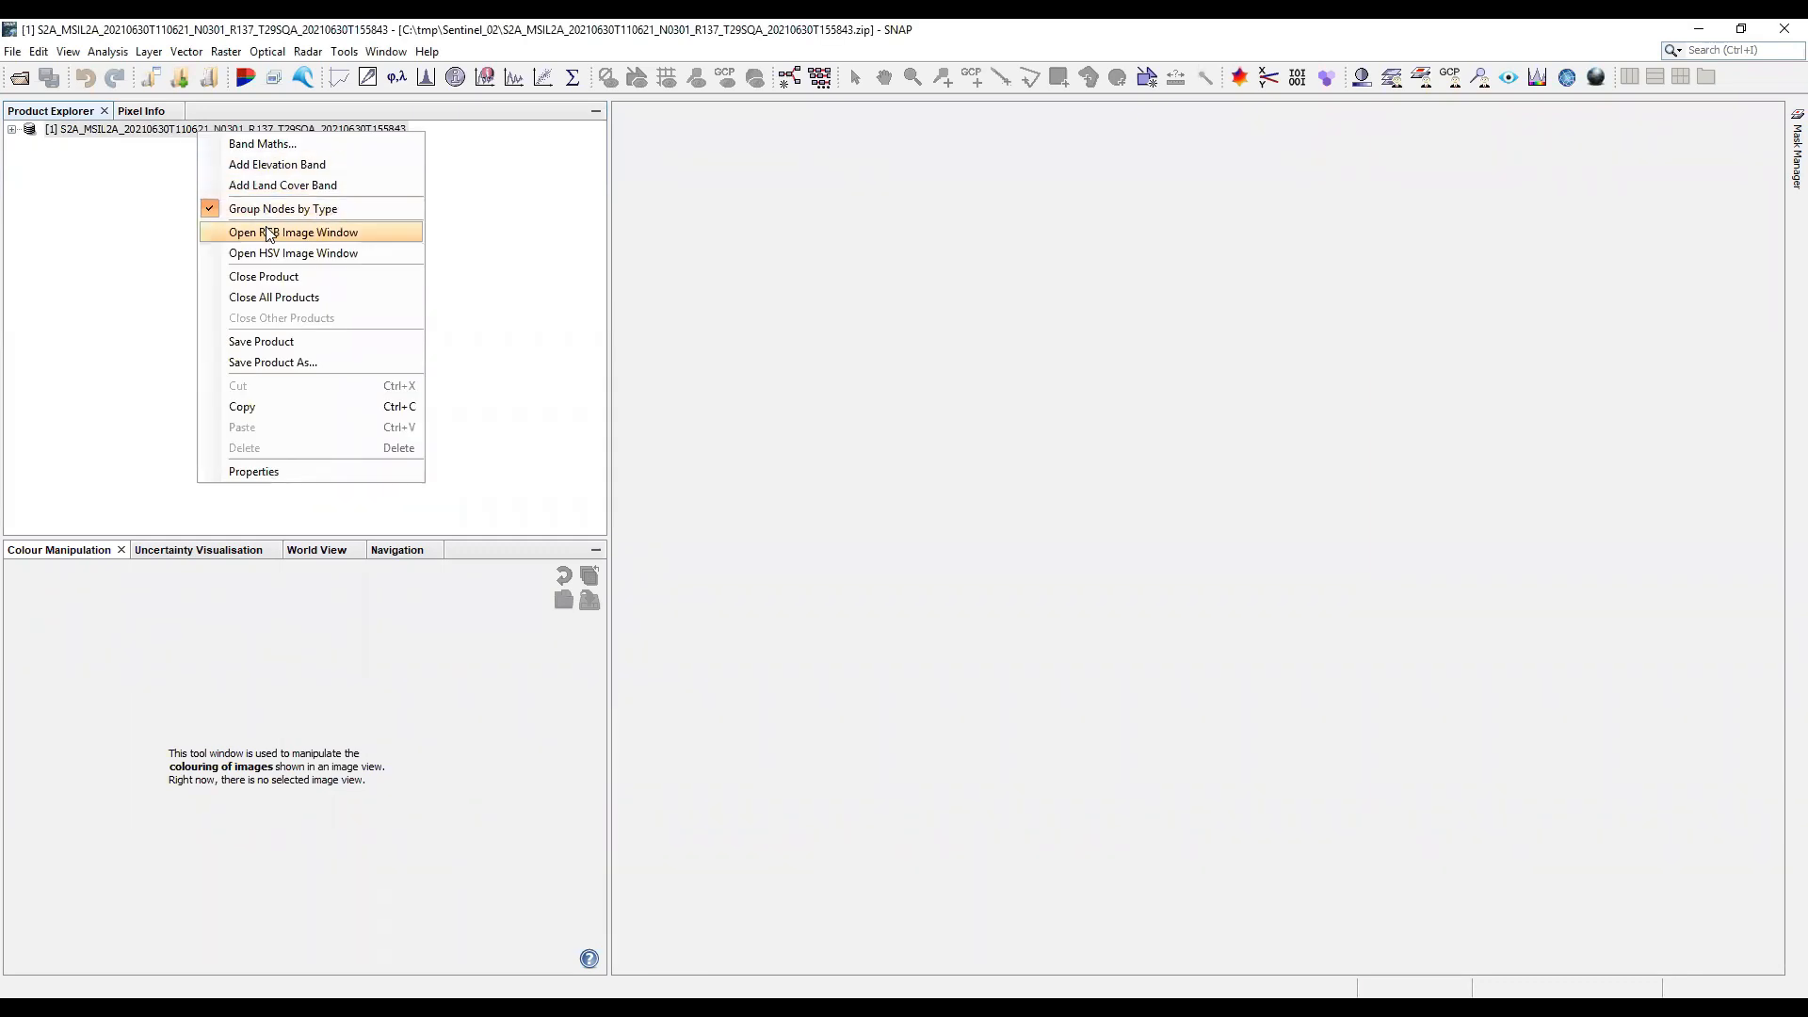
pyautogui.click(271, 235)
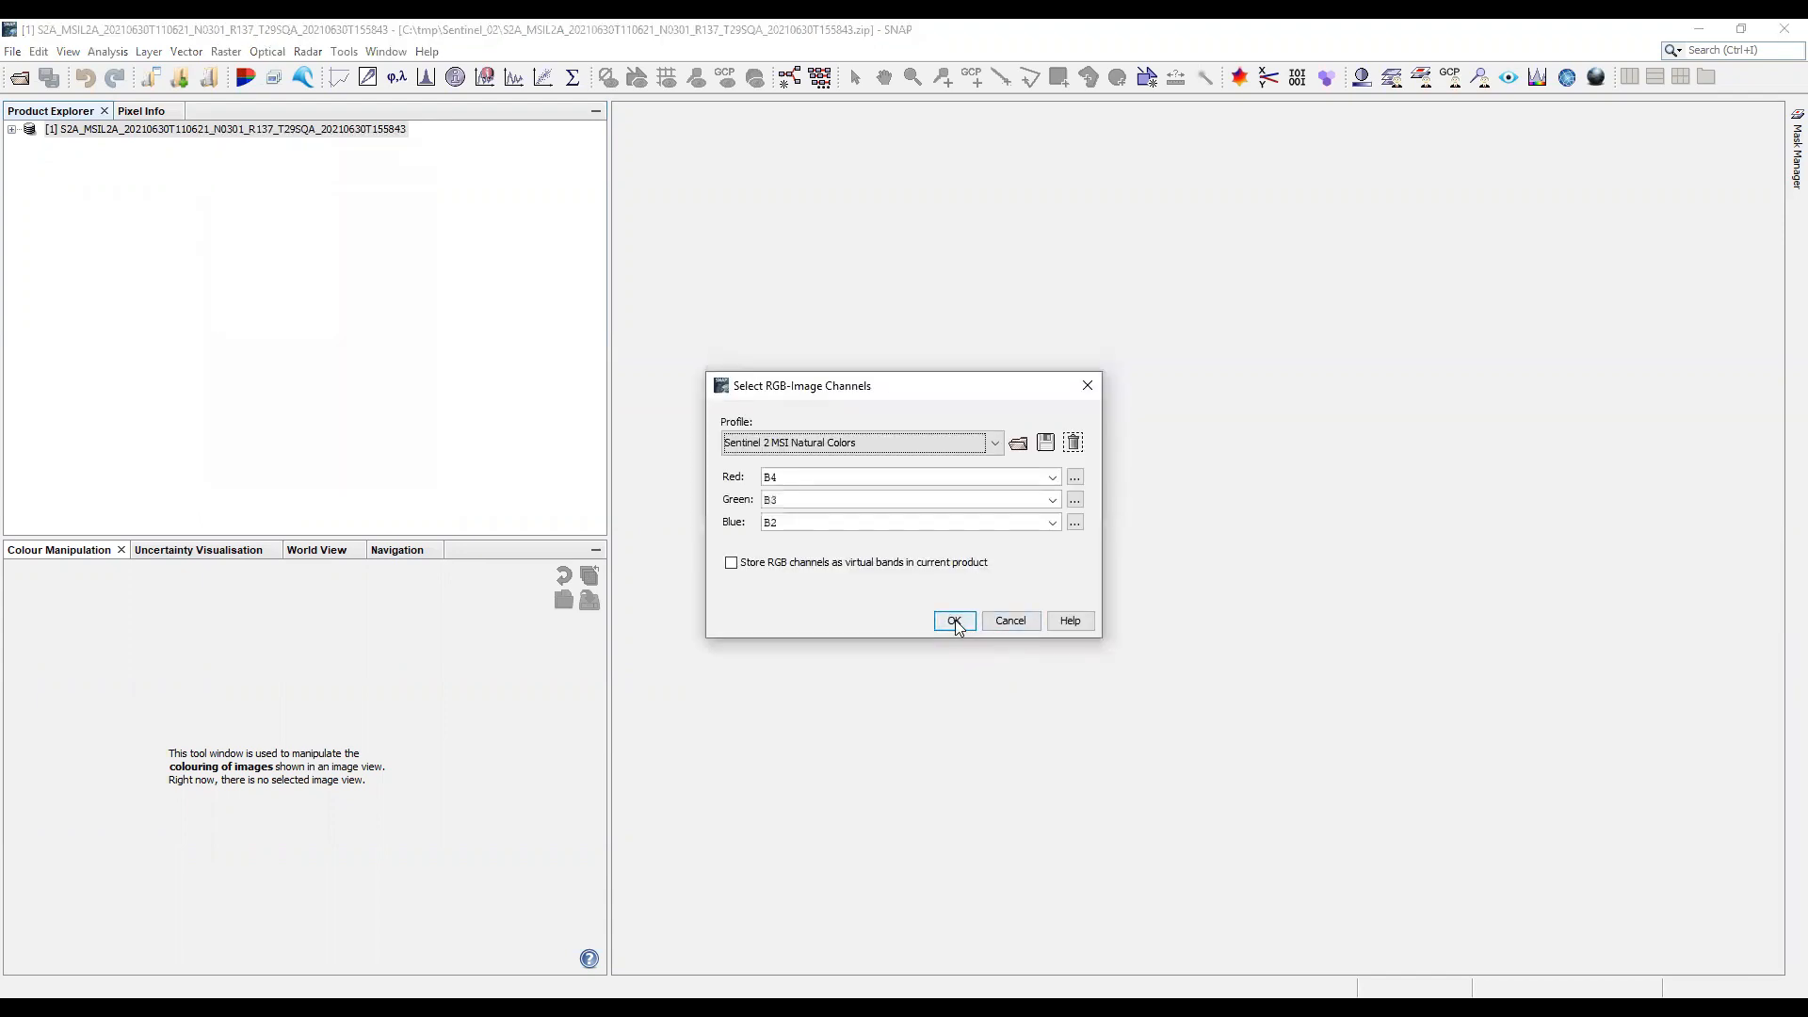
pyautogui.click(956, 624)
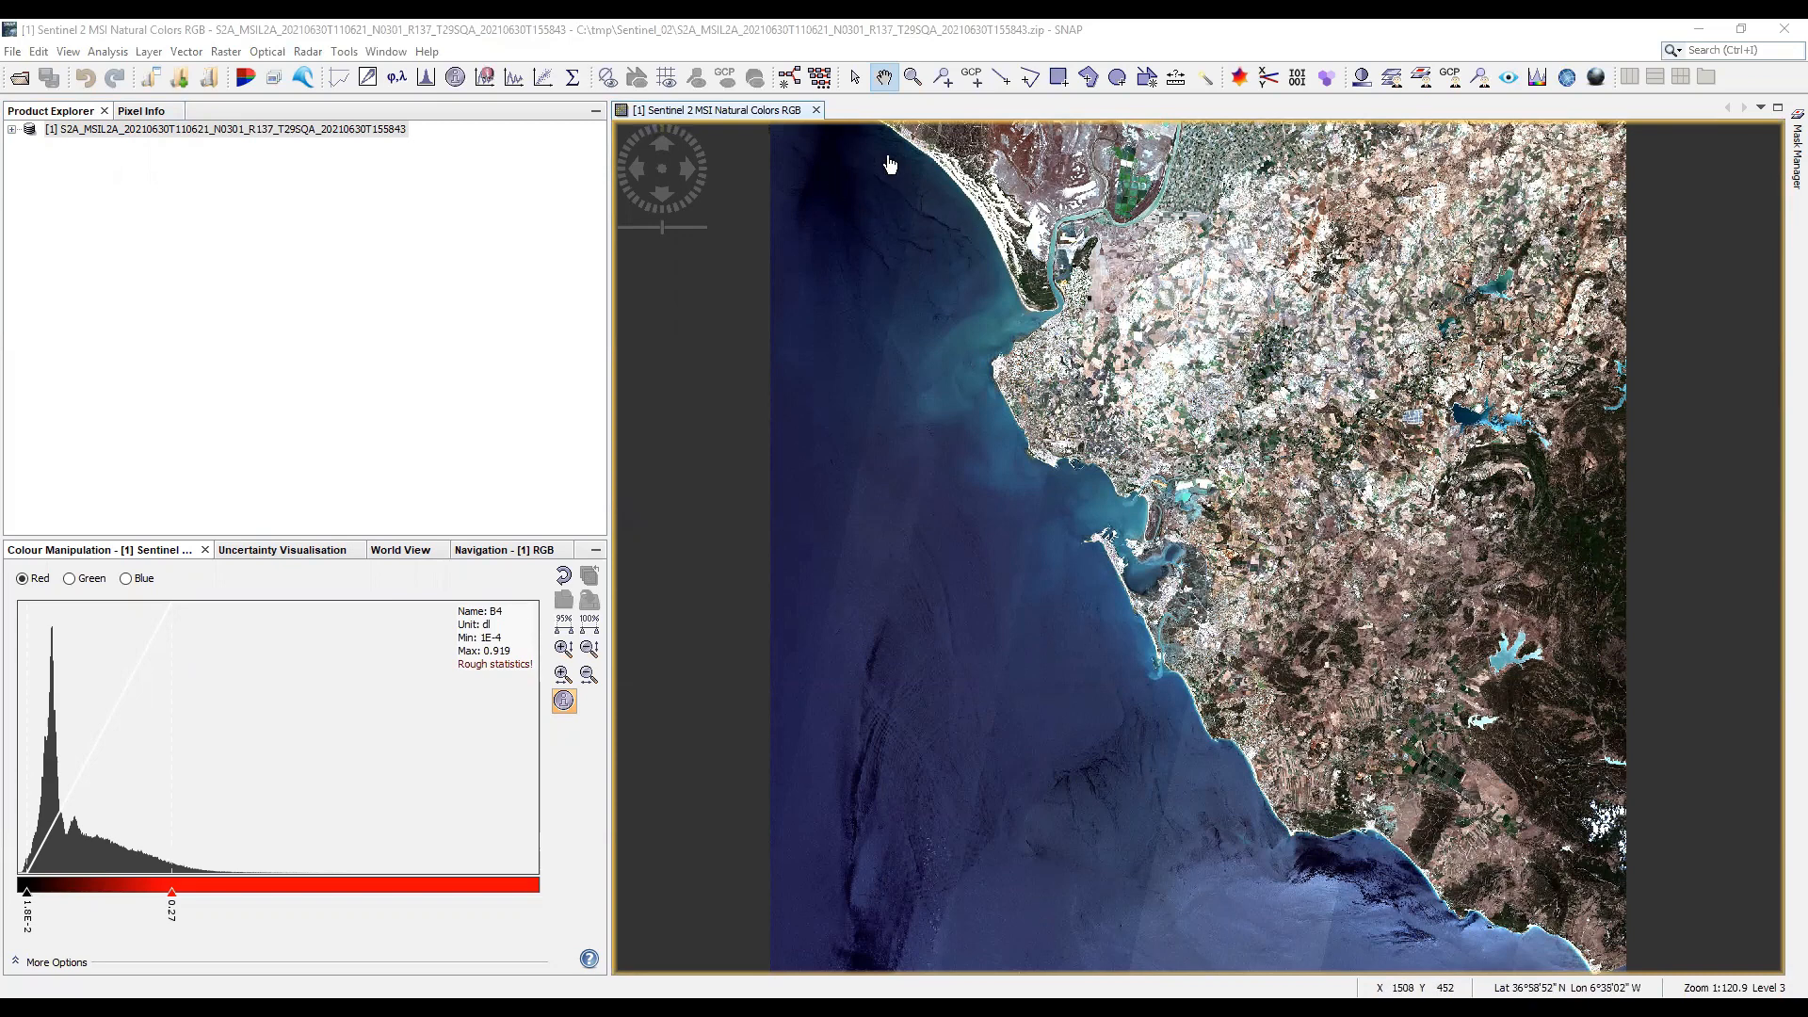
# - Examine the river mouth and the adjoining coastline in the RGB image
pyautogui.scroll(-1, 979, 226)
pyautogui.scroll(2, 1003, 254)
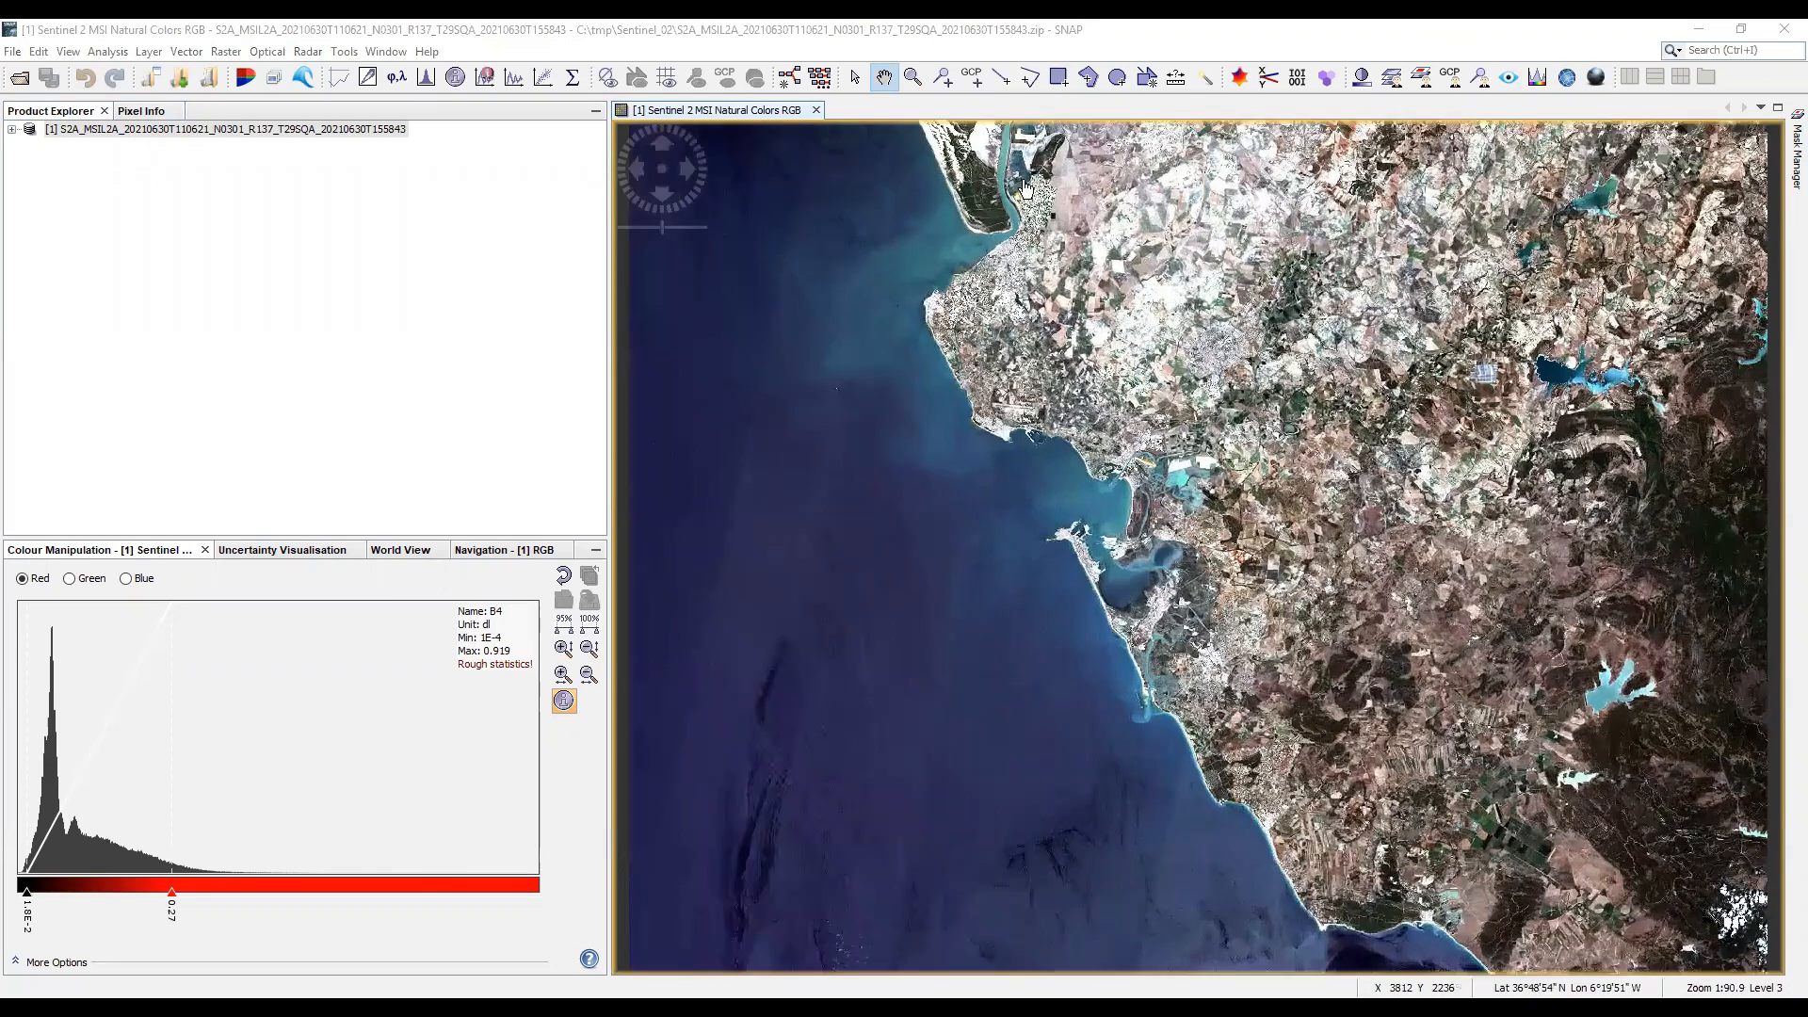
pyautogui.scroll(2, 1188, 406)
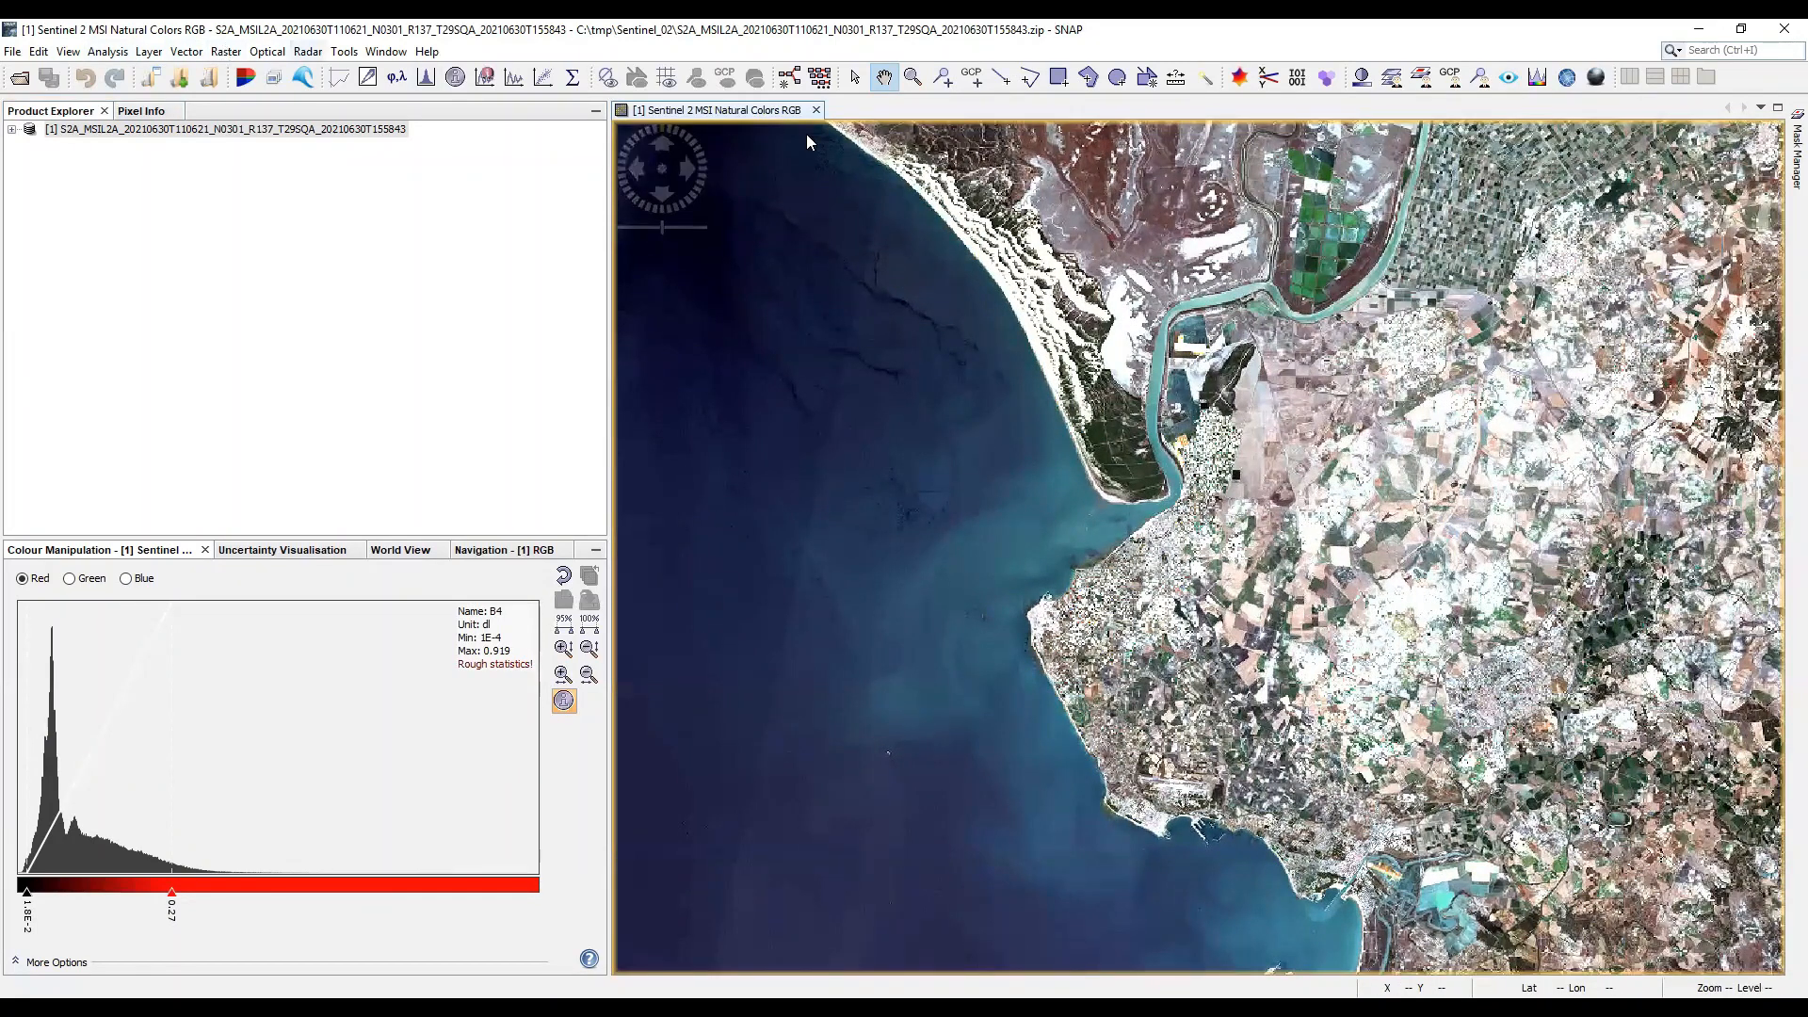
pyautogui.scroll(2, 1171, 263)
pyautogui.moveTo(1149, 256); pyautogui.dragTo(1131, 463)
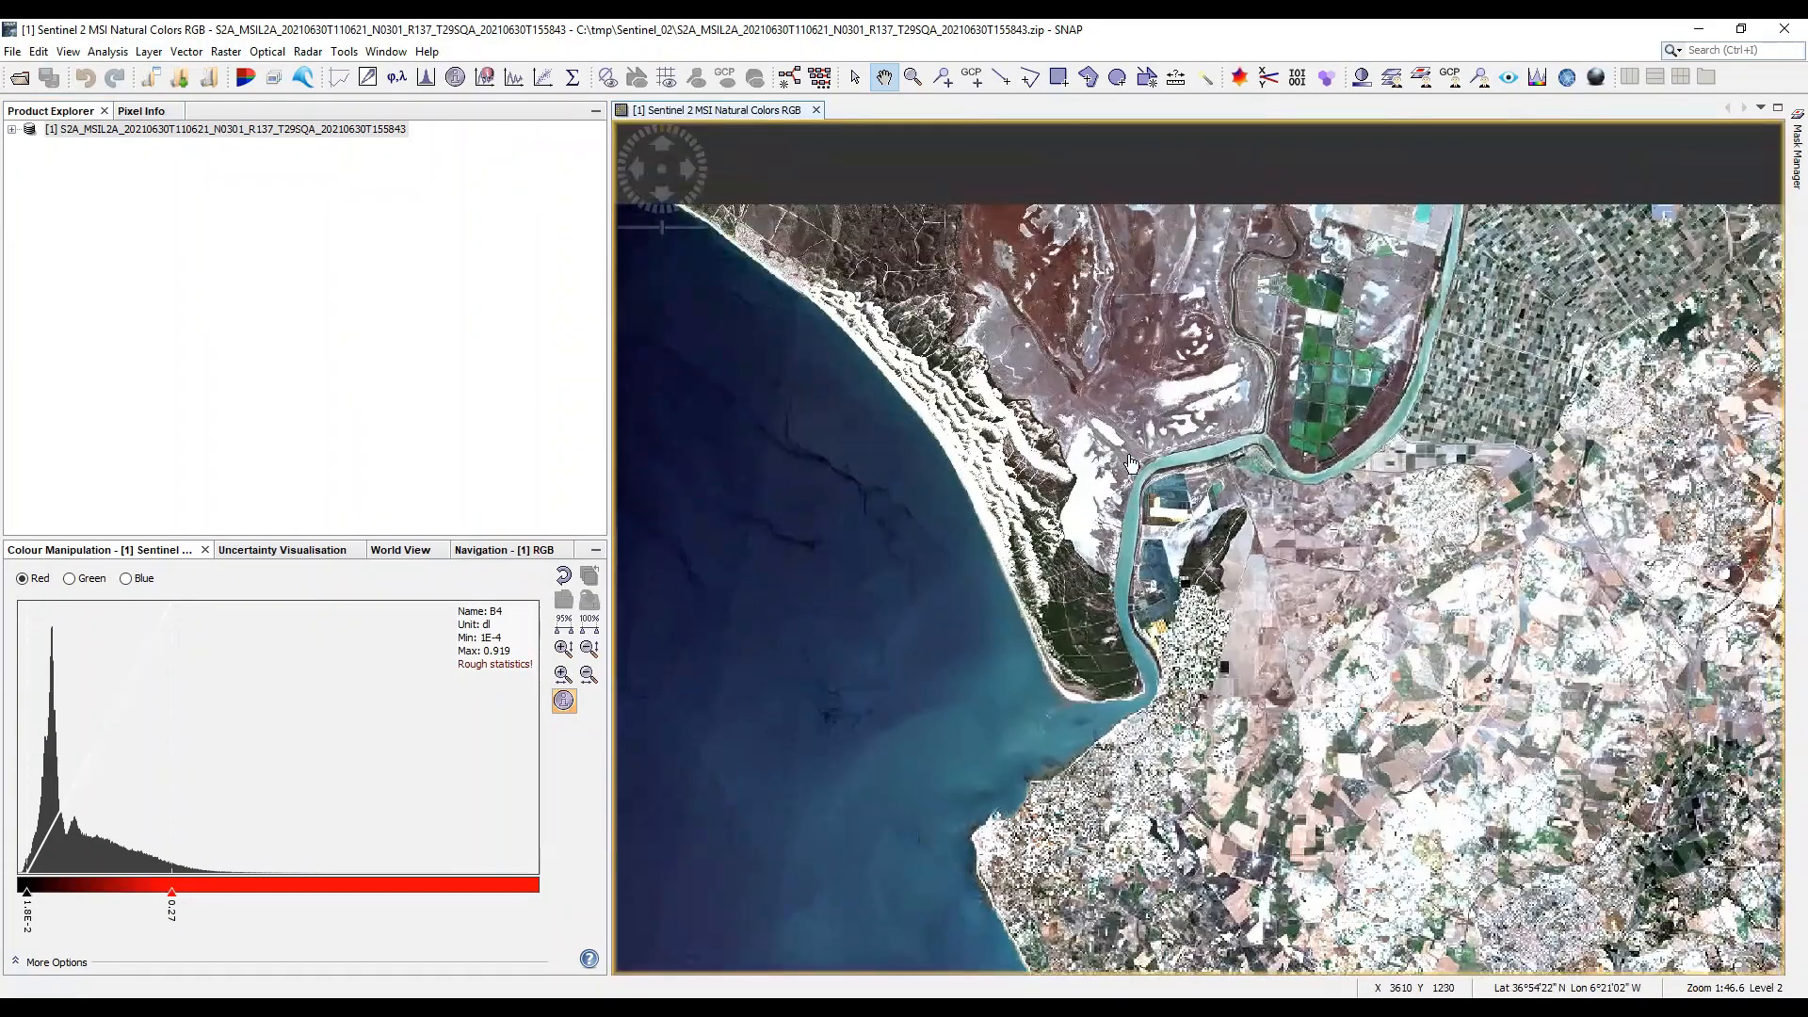
pyautogui.scroll(1, 1081, 482)
pyautogui.moveTo(1076, 526); pyautogui.dragTo(1120, 403)
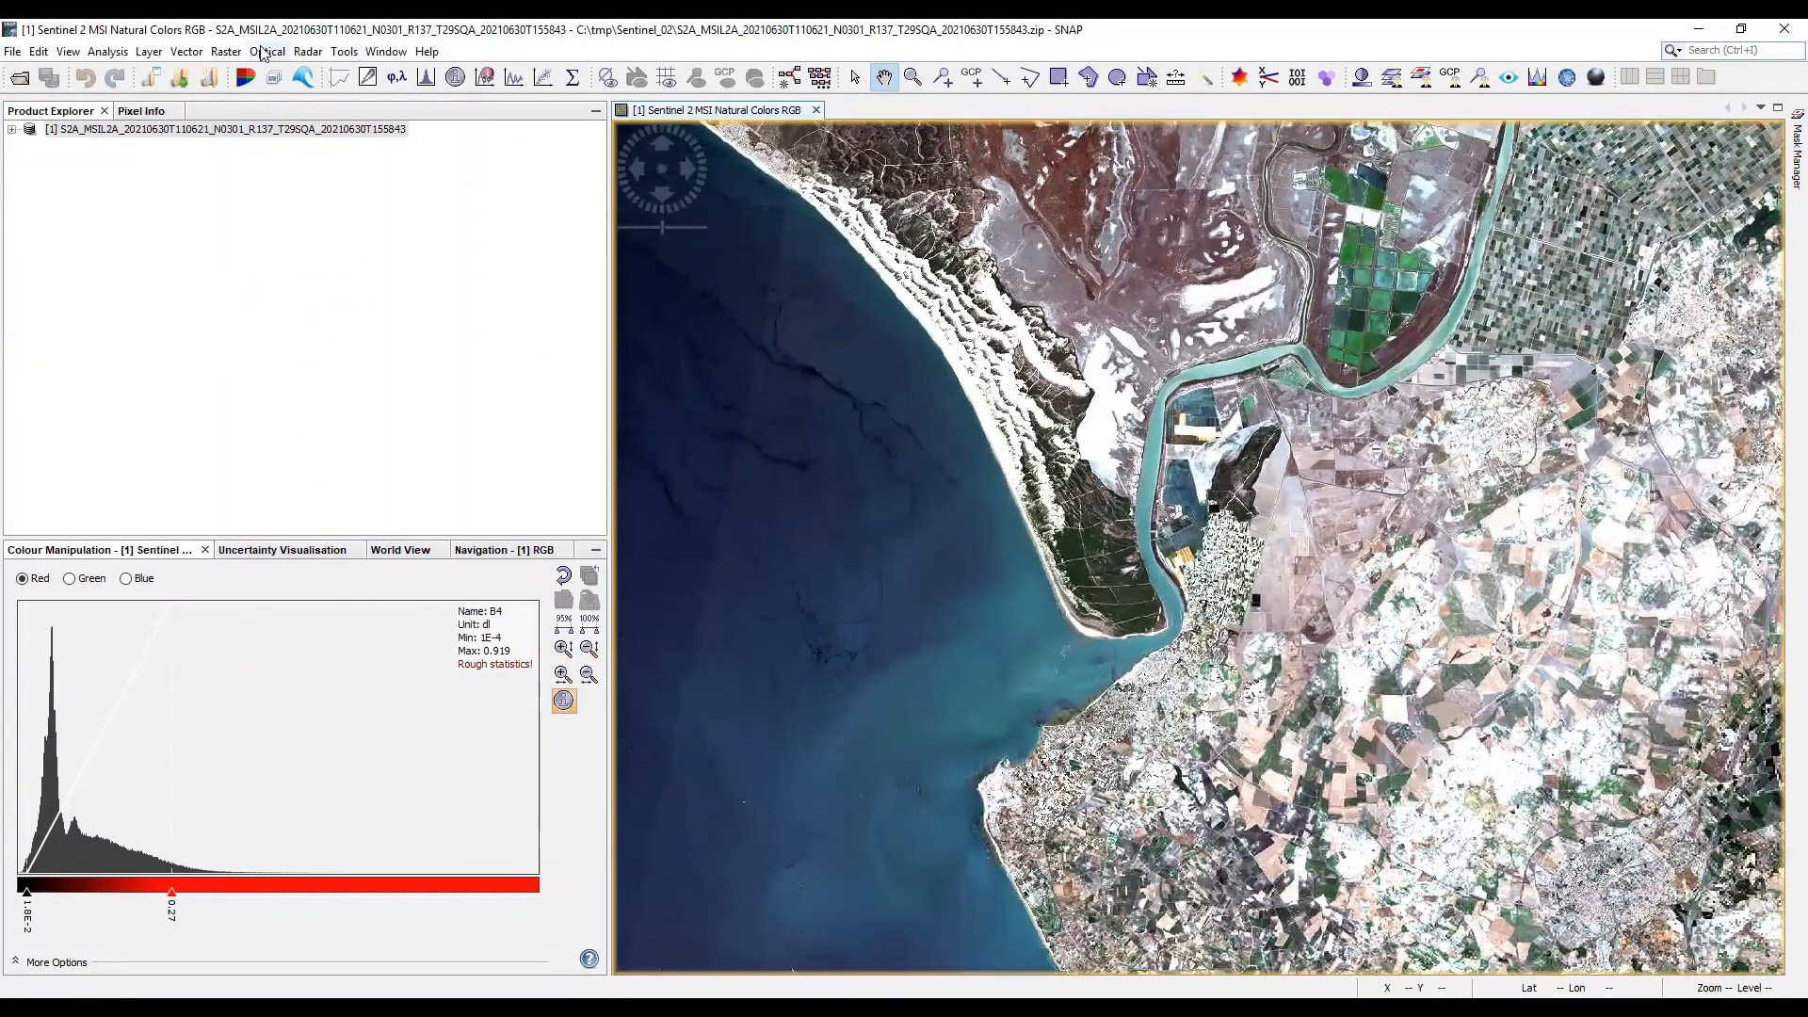
# - Create a spatial subset of the product with reference band B1, scene start Y 0, end X 1000 and end Y 600
pyautogui.click(222, 53)
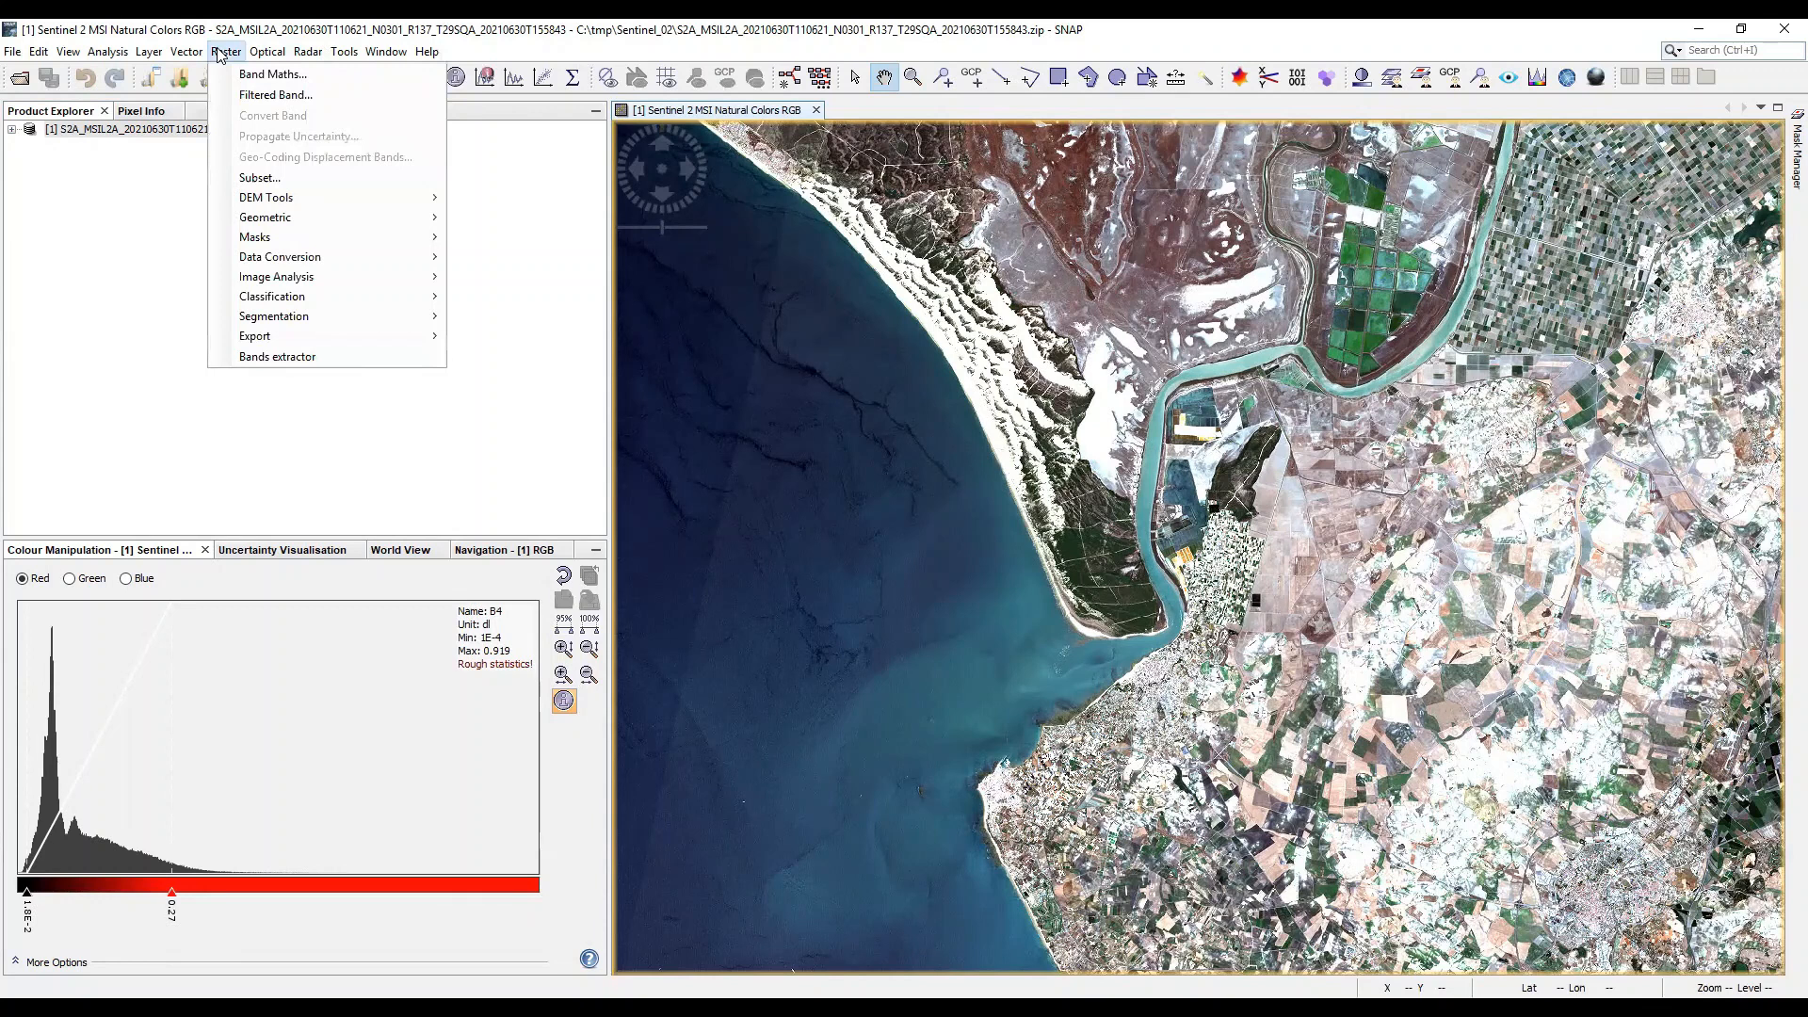
pyautogui.click(293, 182)
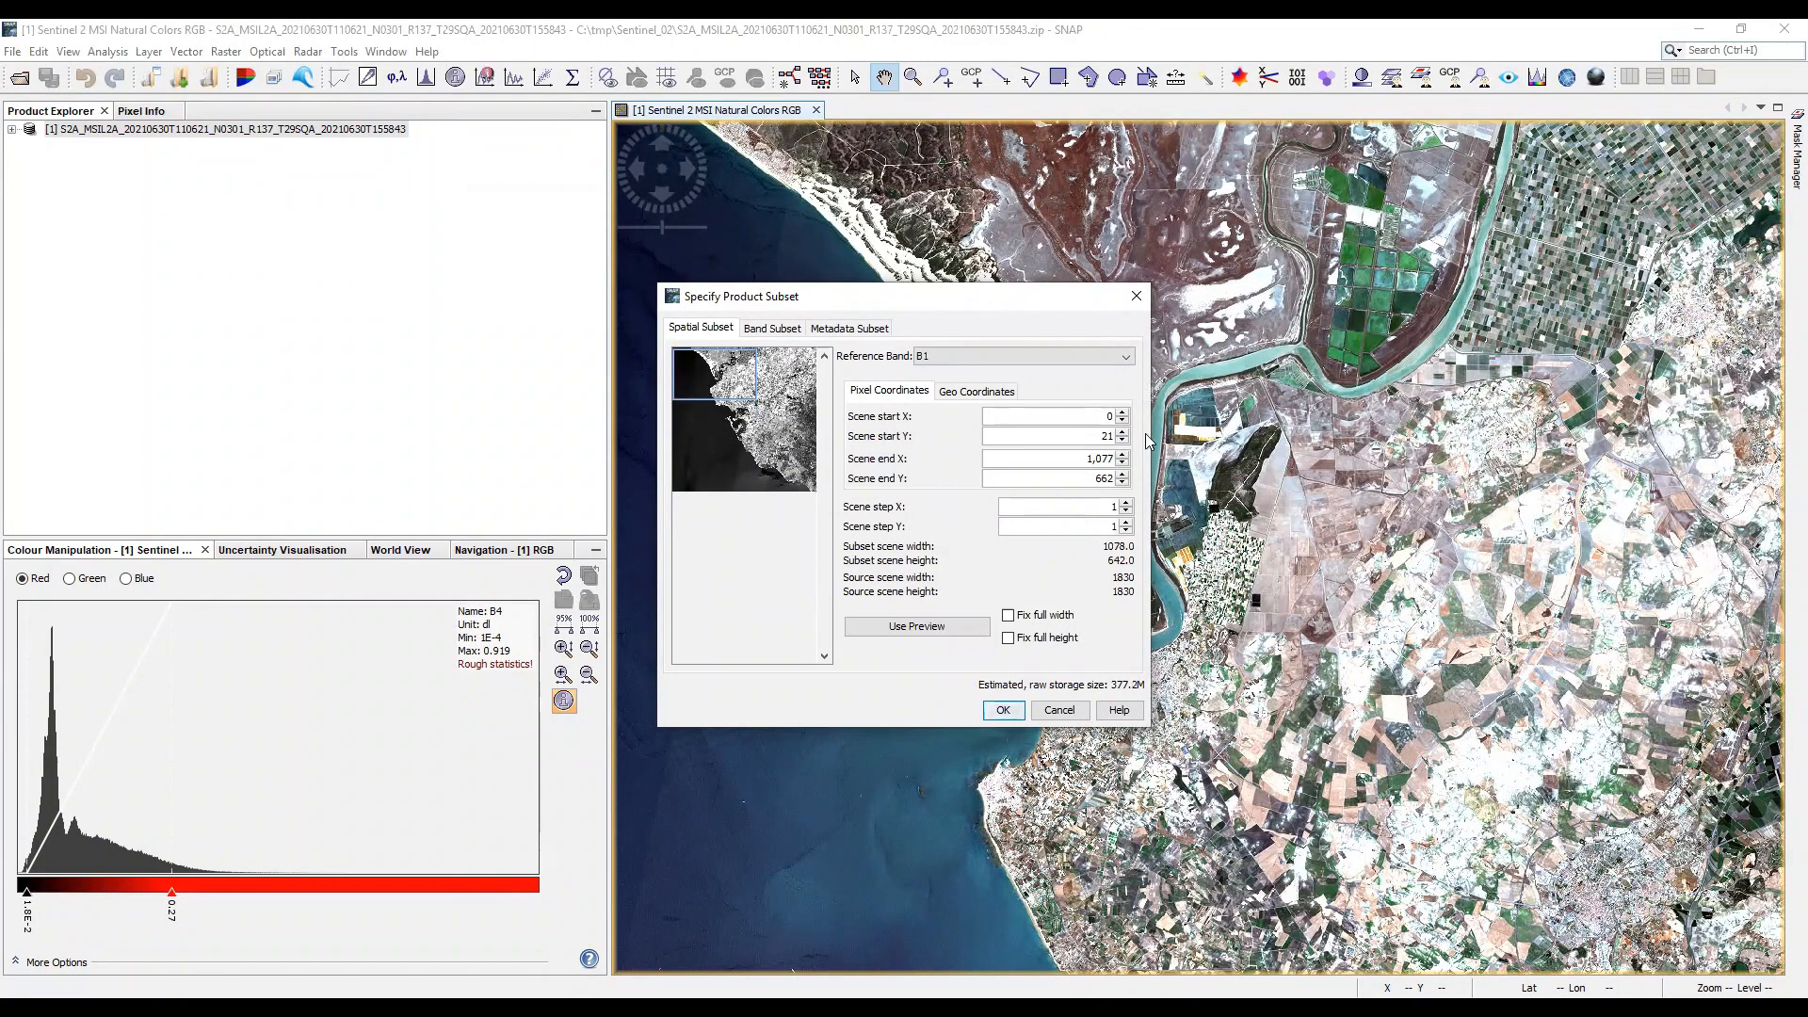
pyautogui.moveTo(1095, 437)
pyautogui.mouseDown()
pyautogui.moveTo(1122, 436)
pyautogui.moveTo(1087, 457)
pyautogui.moveTo(1115, 458)
pyautogui.mouseUp()
pyautogui.write('0')
pyautogui.write('100')
pyautogui.write('0')
pyautogui.moveTo(1073, 478); pyautogui.dragTo(1151, 481)
pyautogui.write('600')
pyautogui.click(1002, 712)
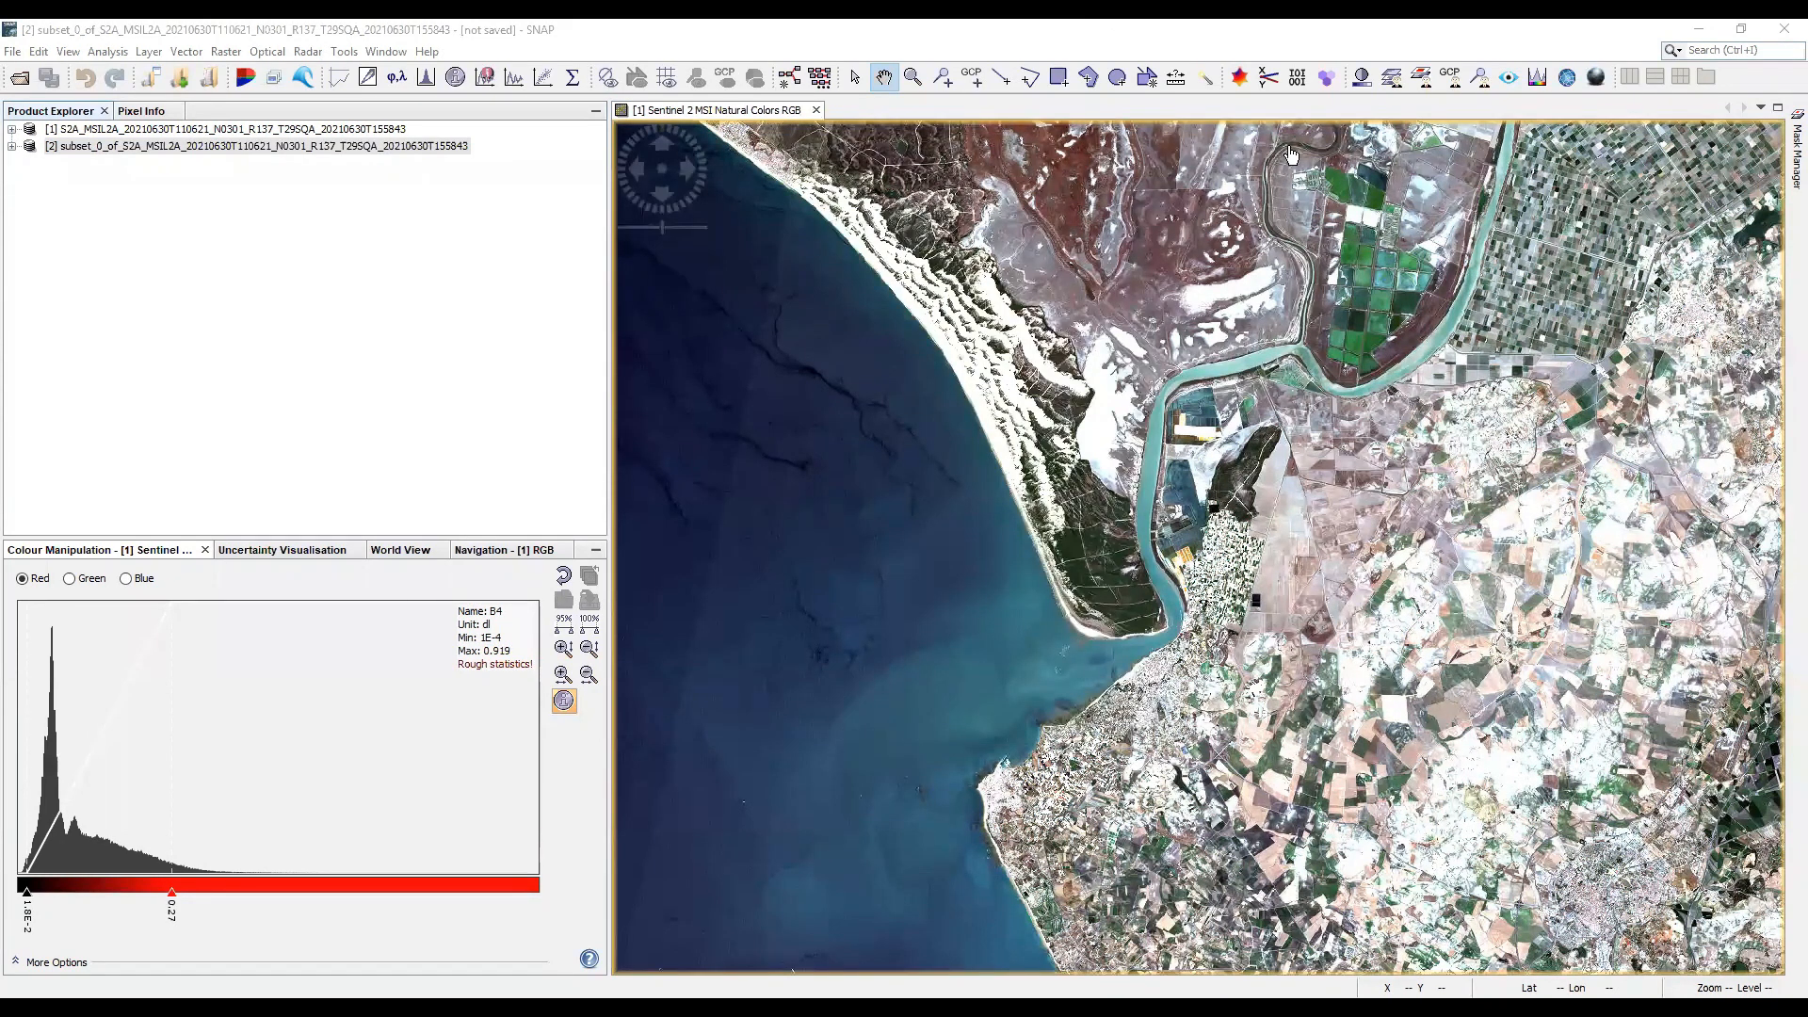
# - Resample the subset product to the size of reference band B2 and close the resampling dialog
pyautogui.click(411, 149)
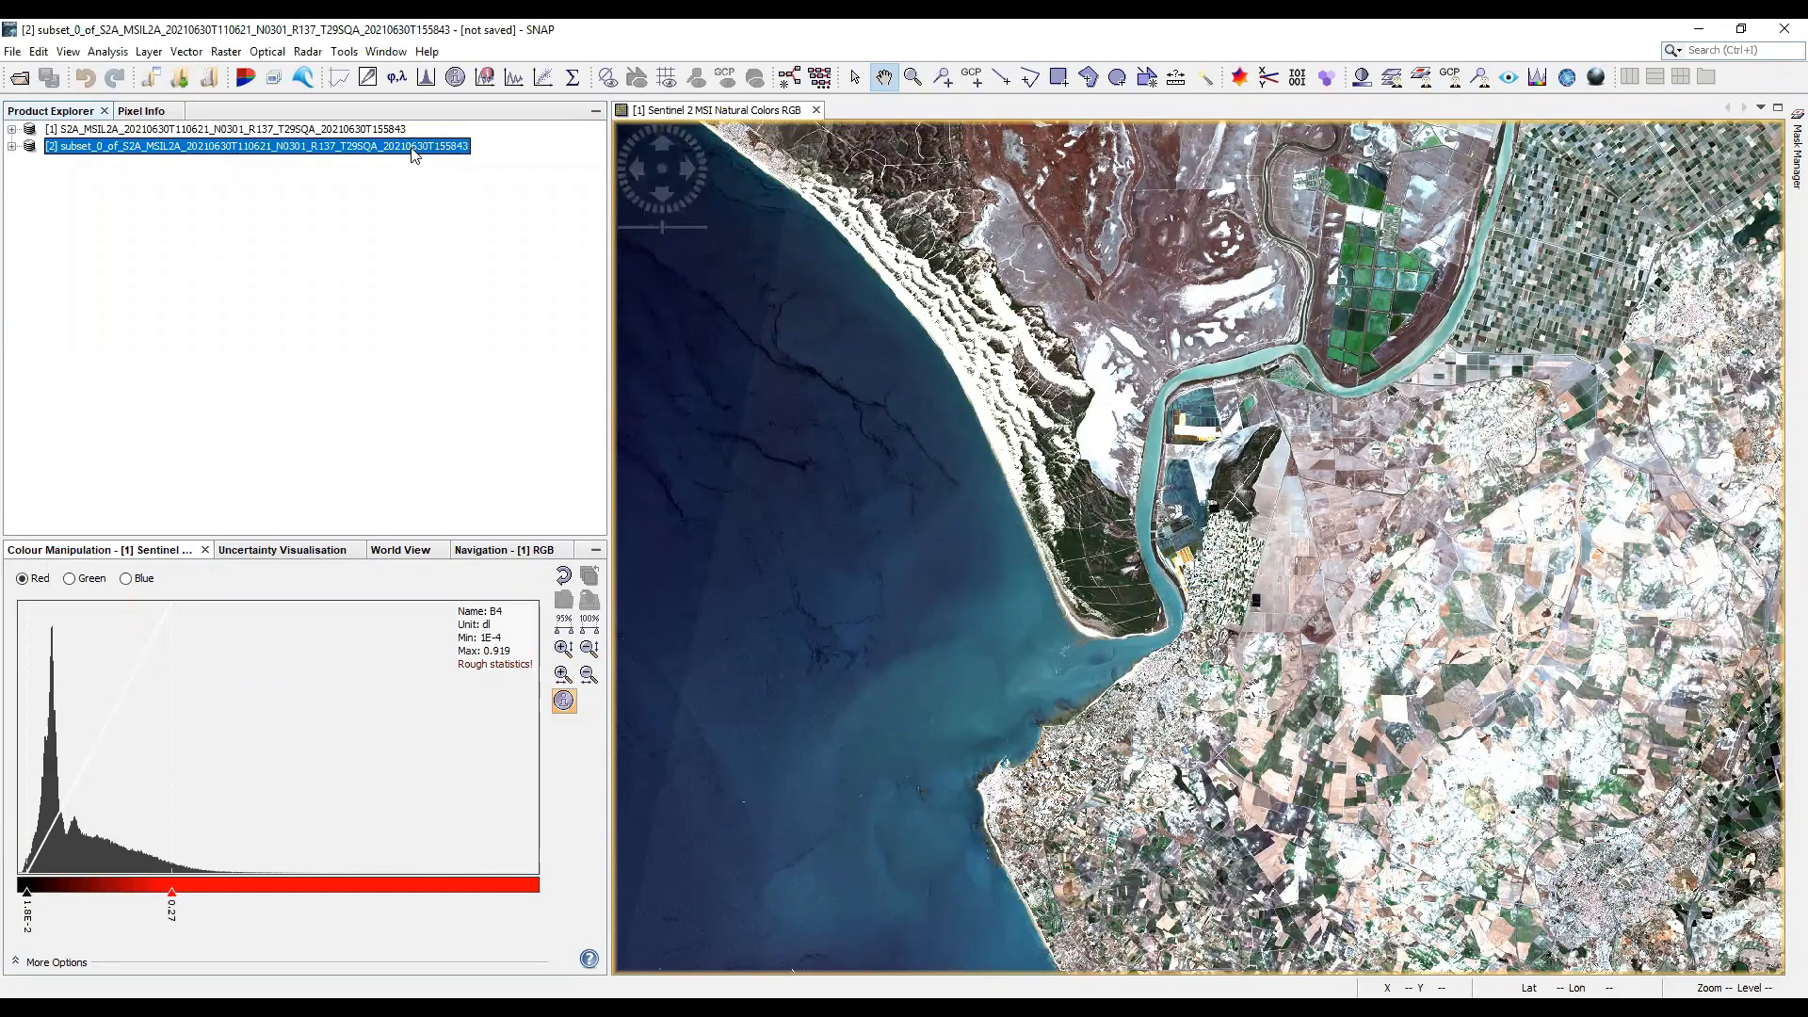
pyautogui.click(229, 54)
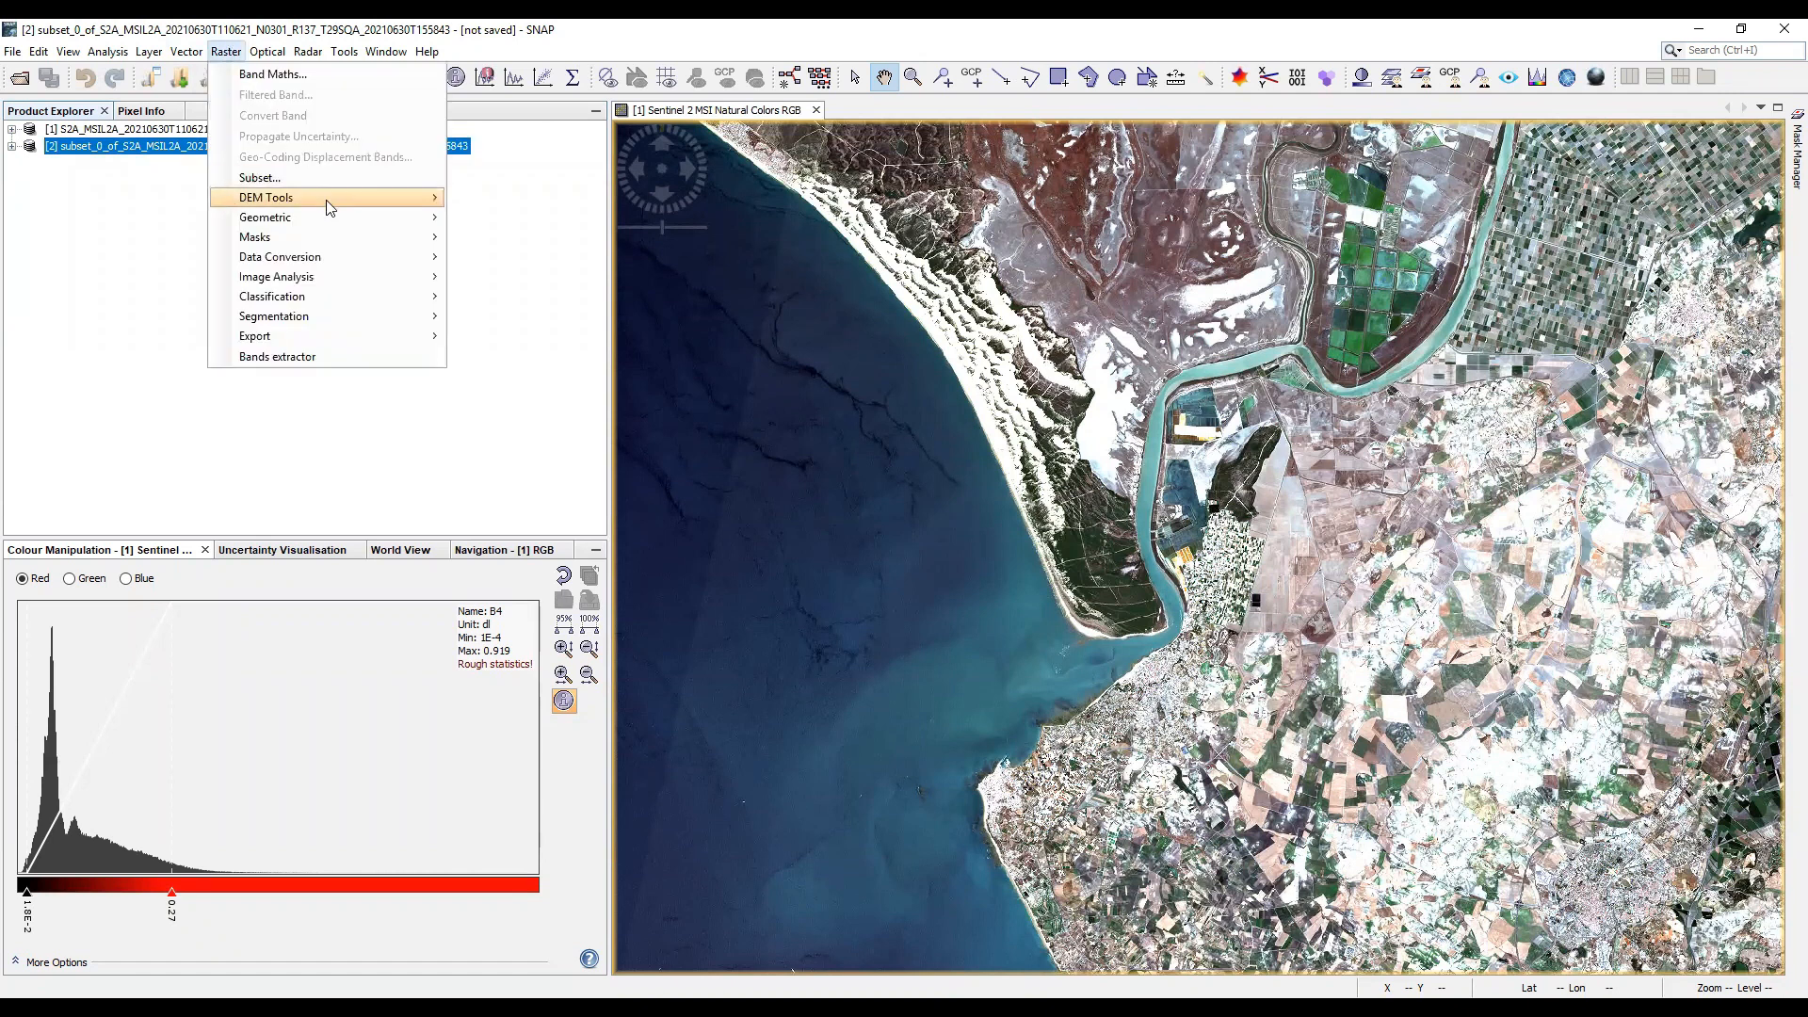
pyautogui.moveTo(422, 221)
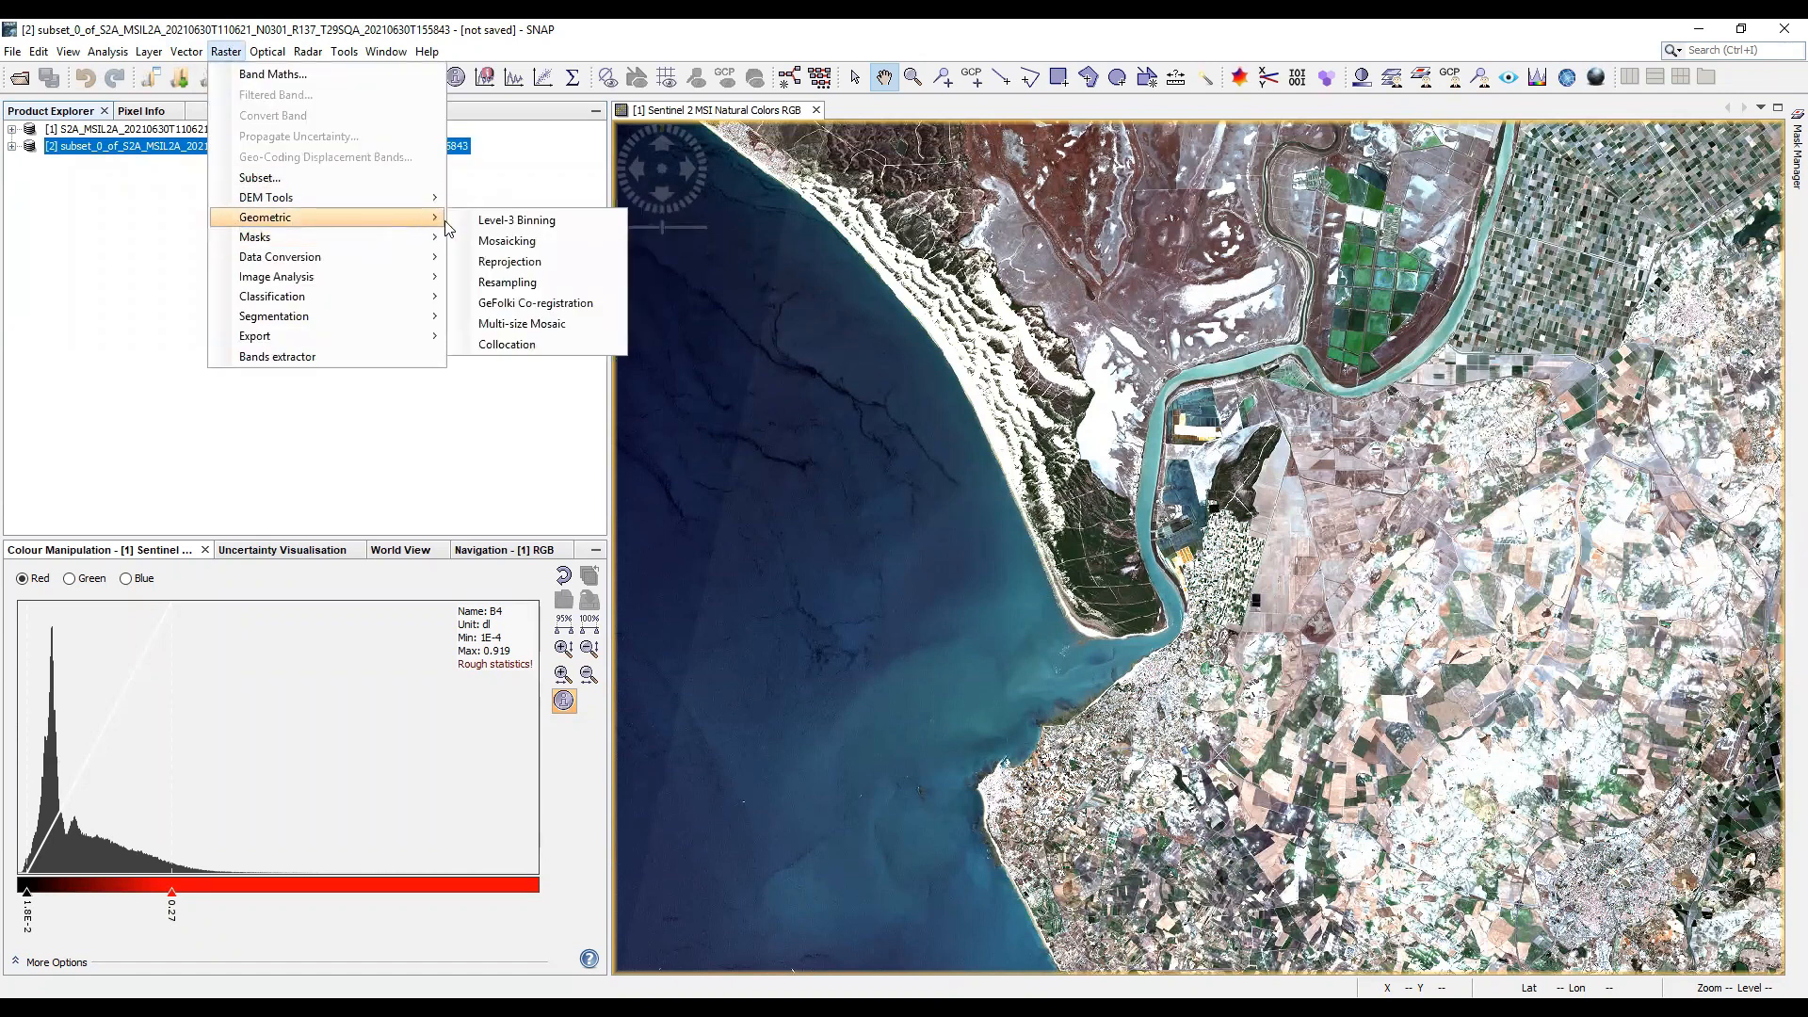
pyautogui.click(508, 283)
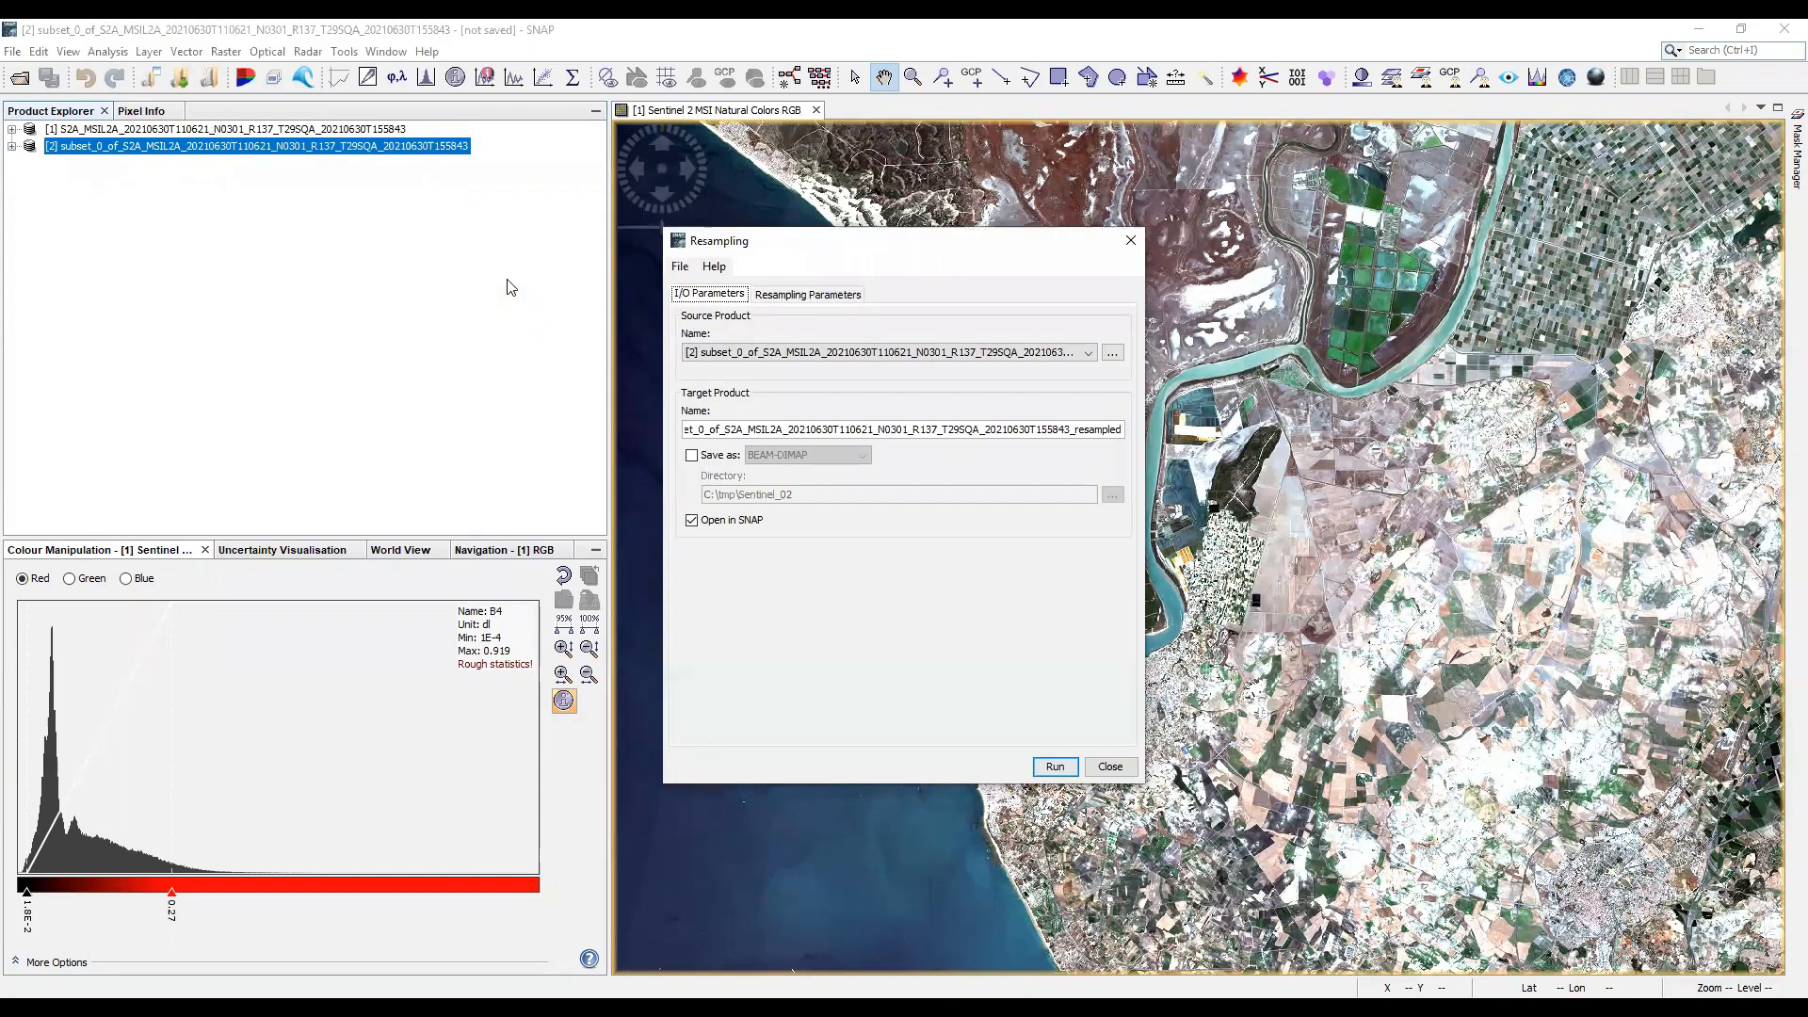
pyautogui.click(811, 294)
pyautogui.click(913, 344)
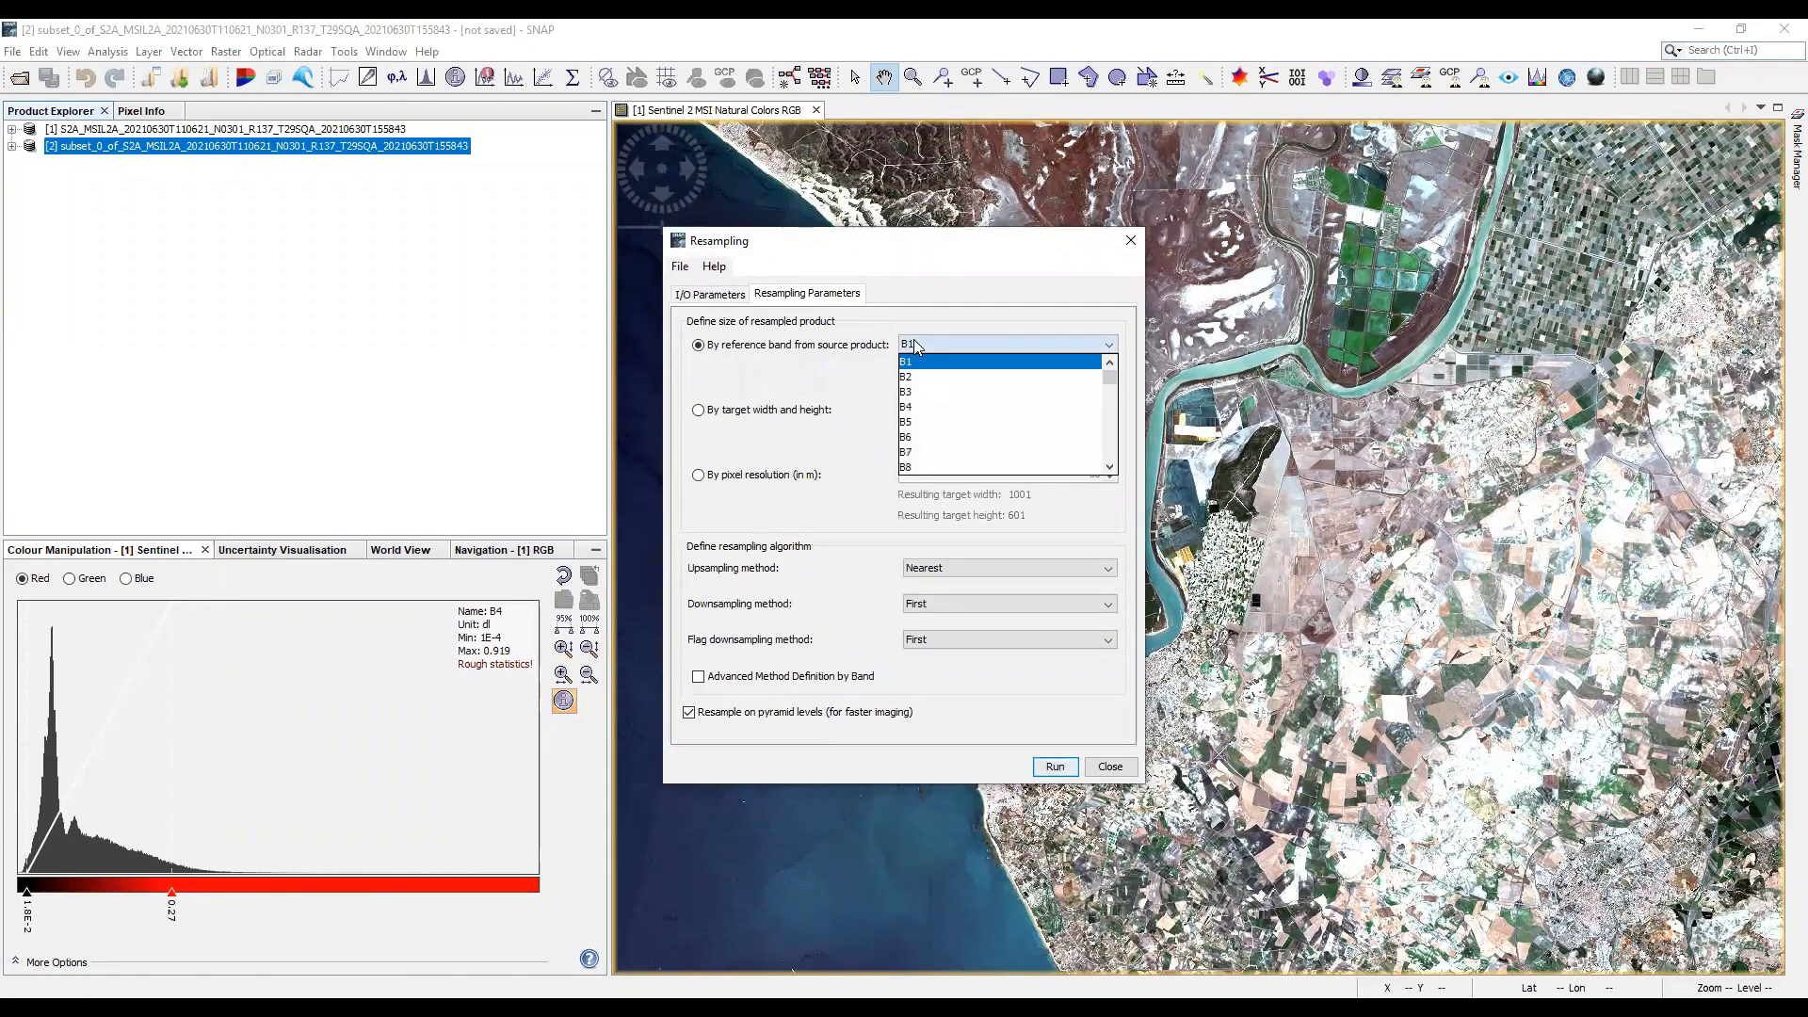
pyautogui.click(918, 377)
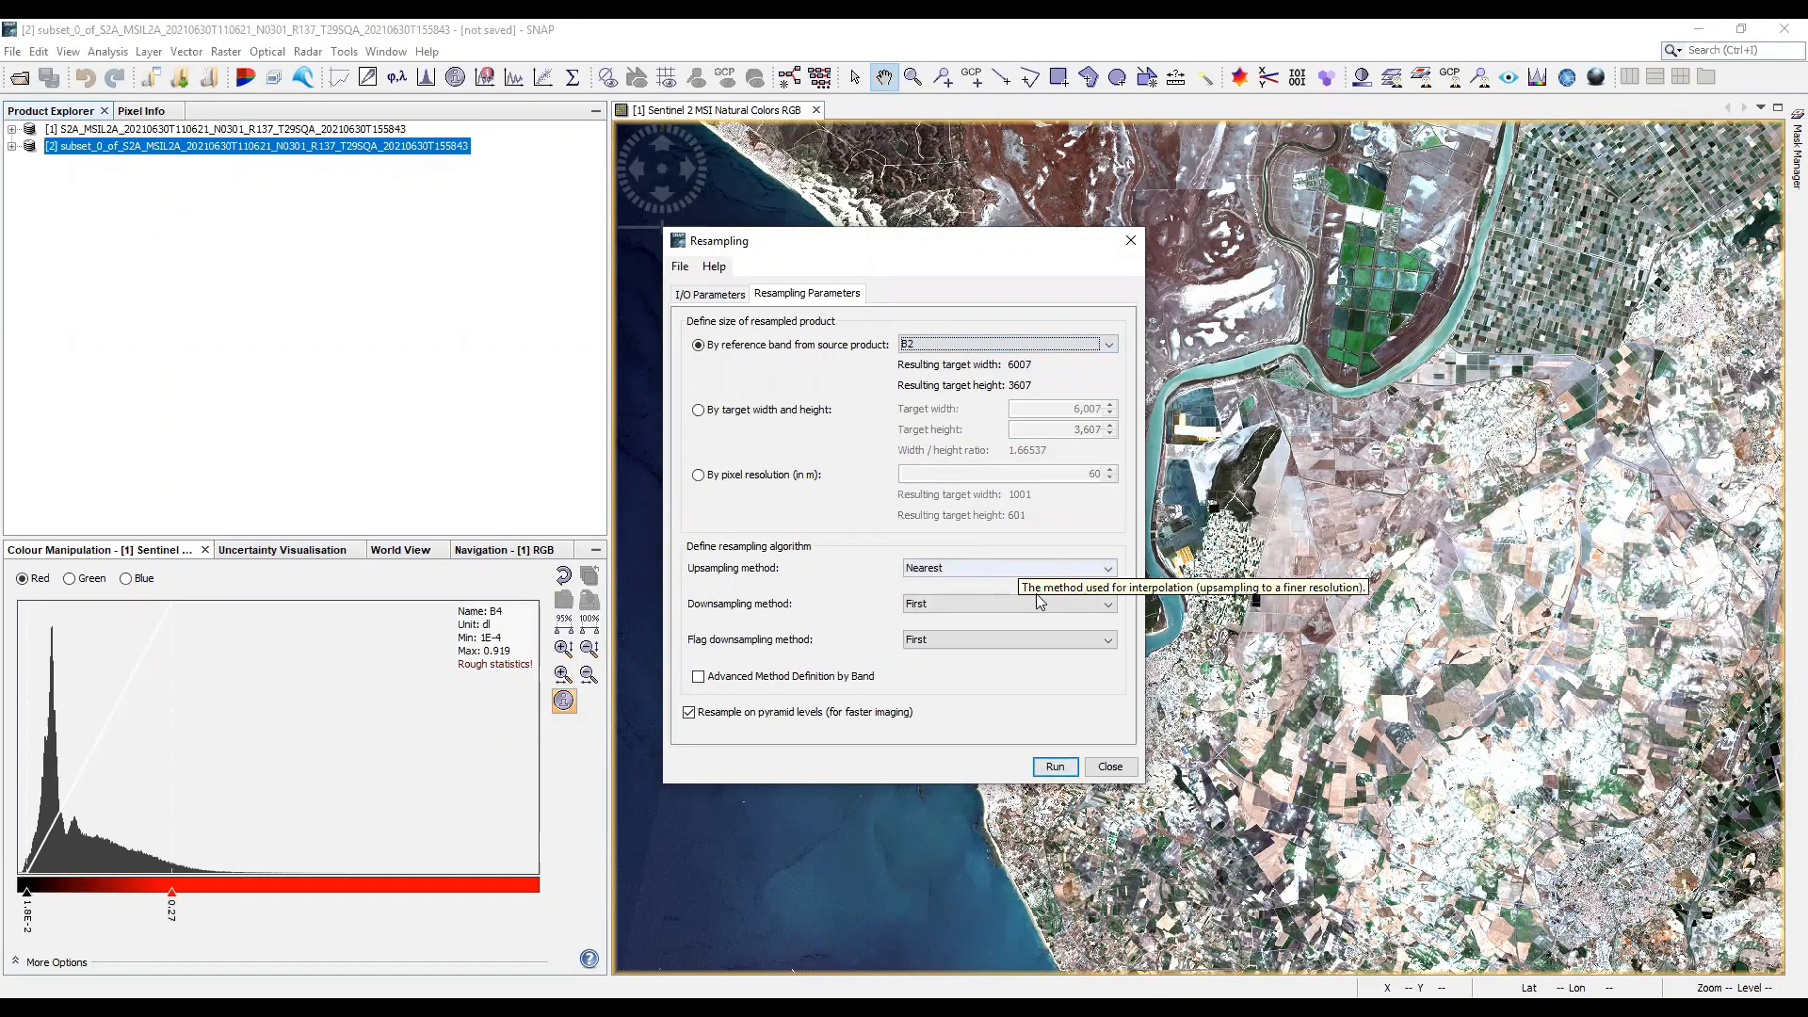
pyautogui.click(1056, 767)
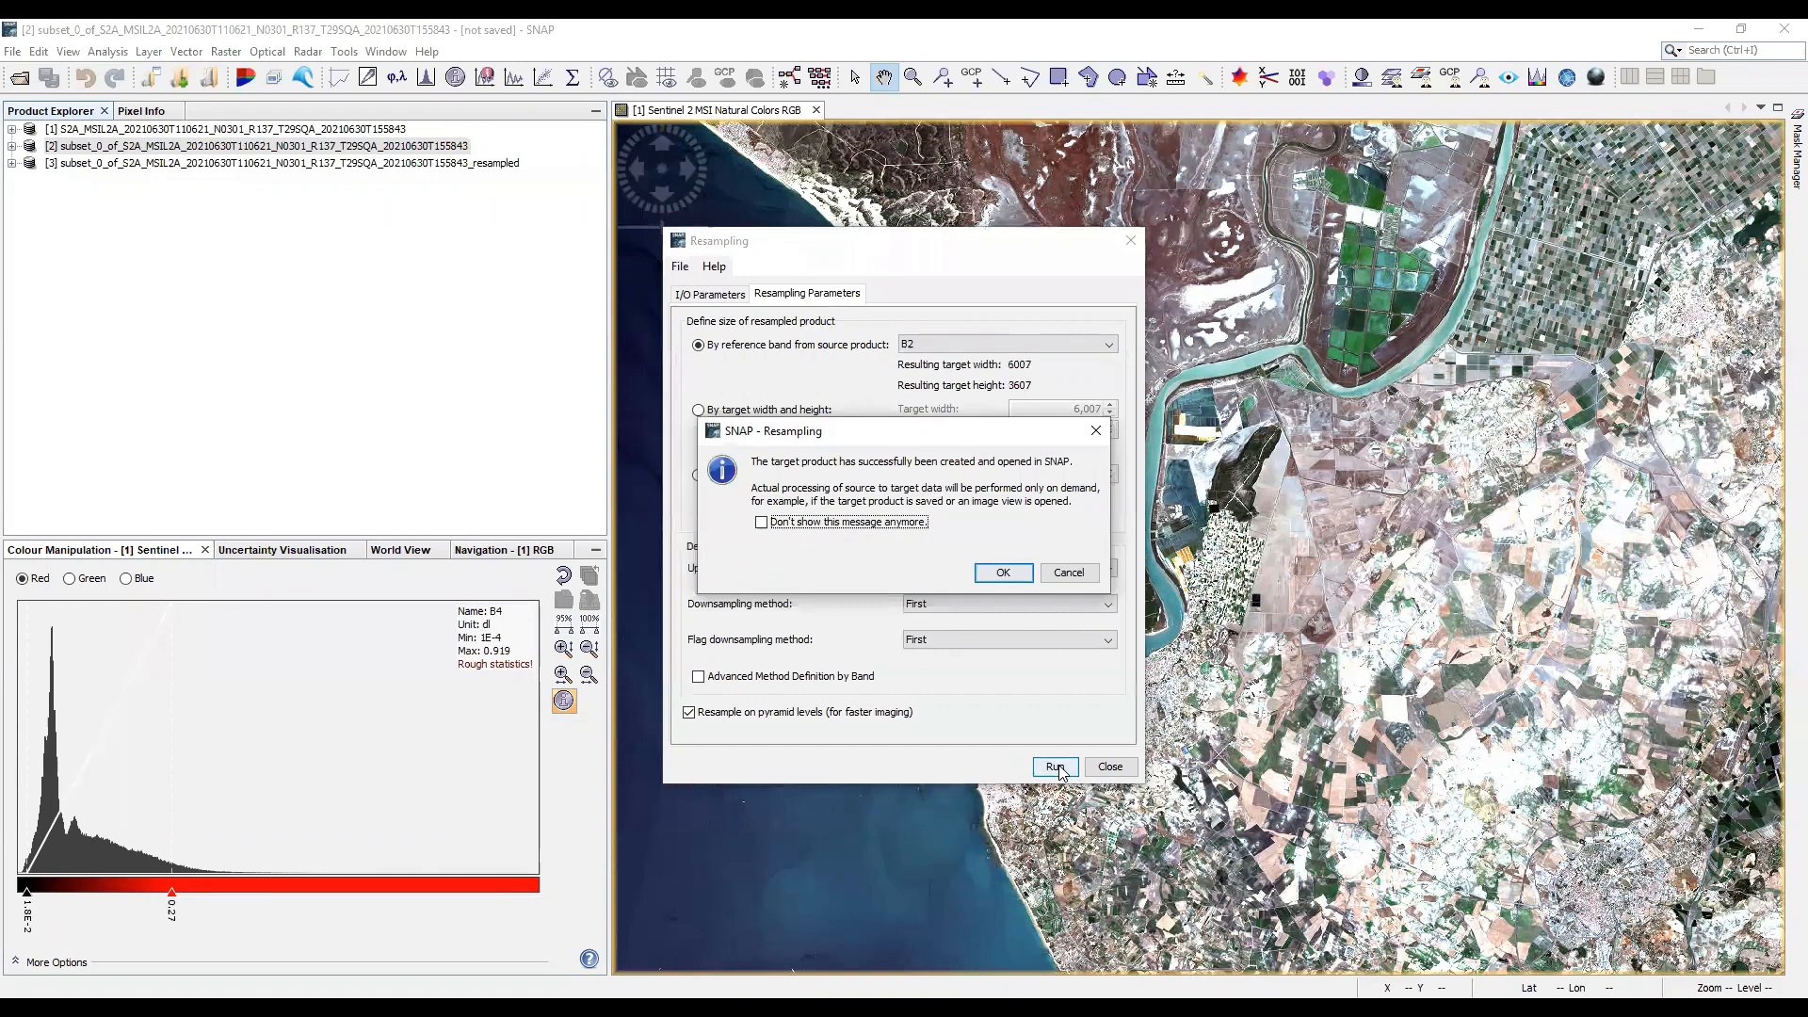
pyautogui.click(996, 577)
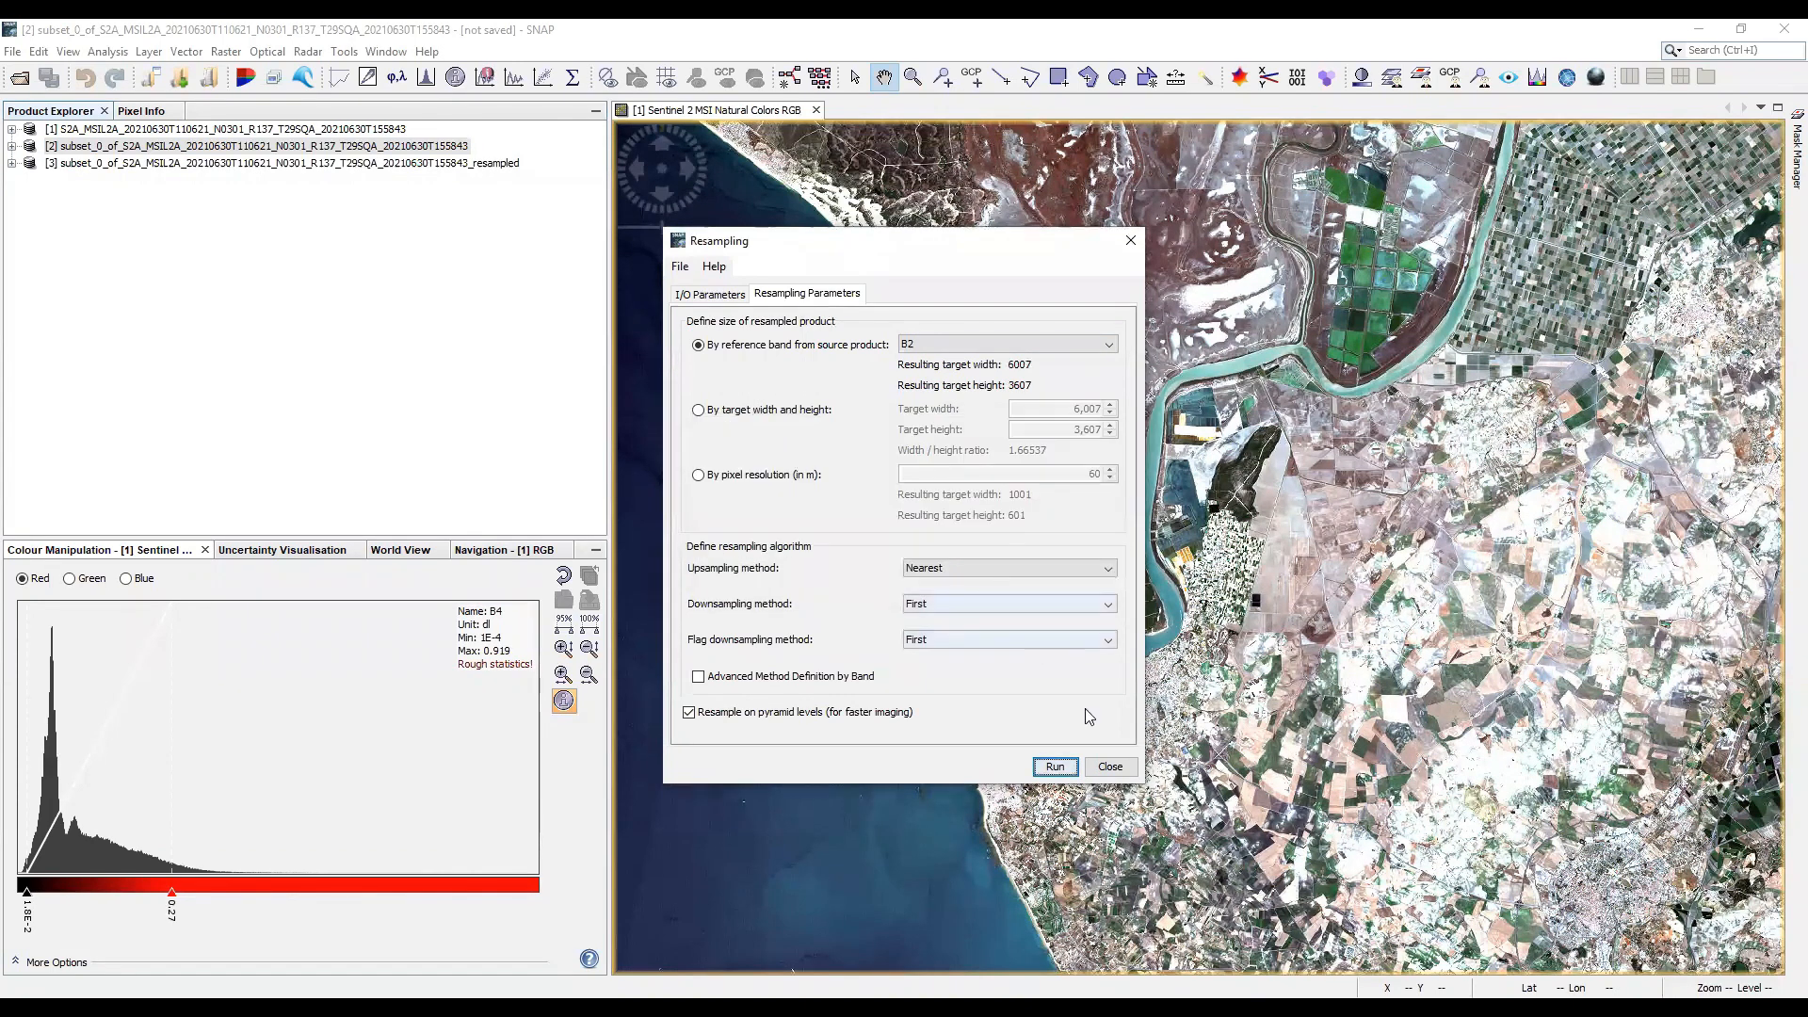
pyautogui.click(1110, 766)
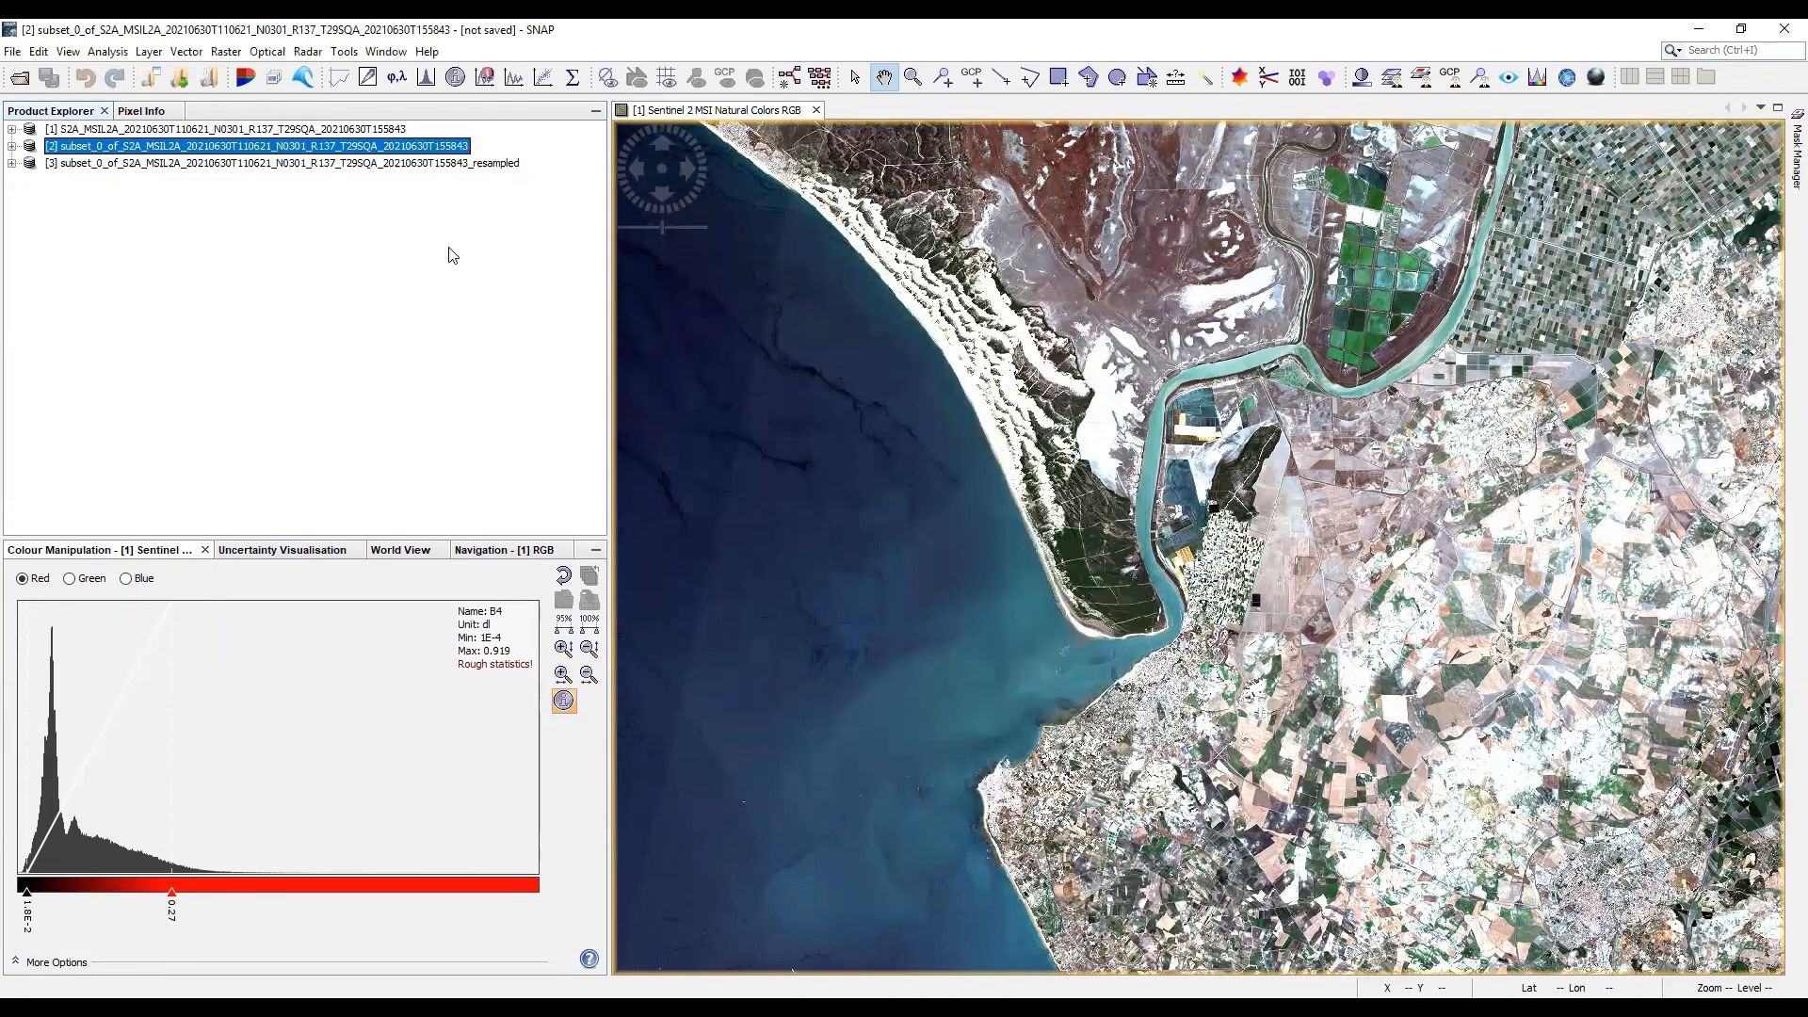
# - Reproject the resampled subset product to Geographic Lat/Lon (WGS 84) with Nearest resampling and close the reprojection dialog
pyautogui.click(442, 164)
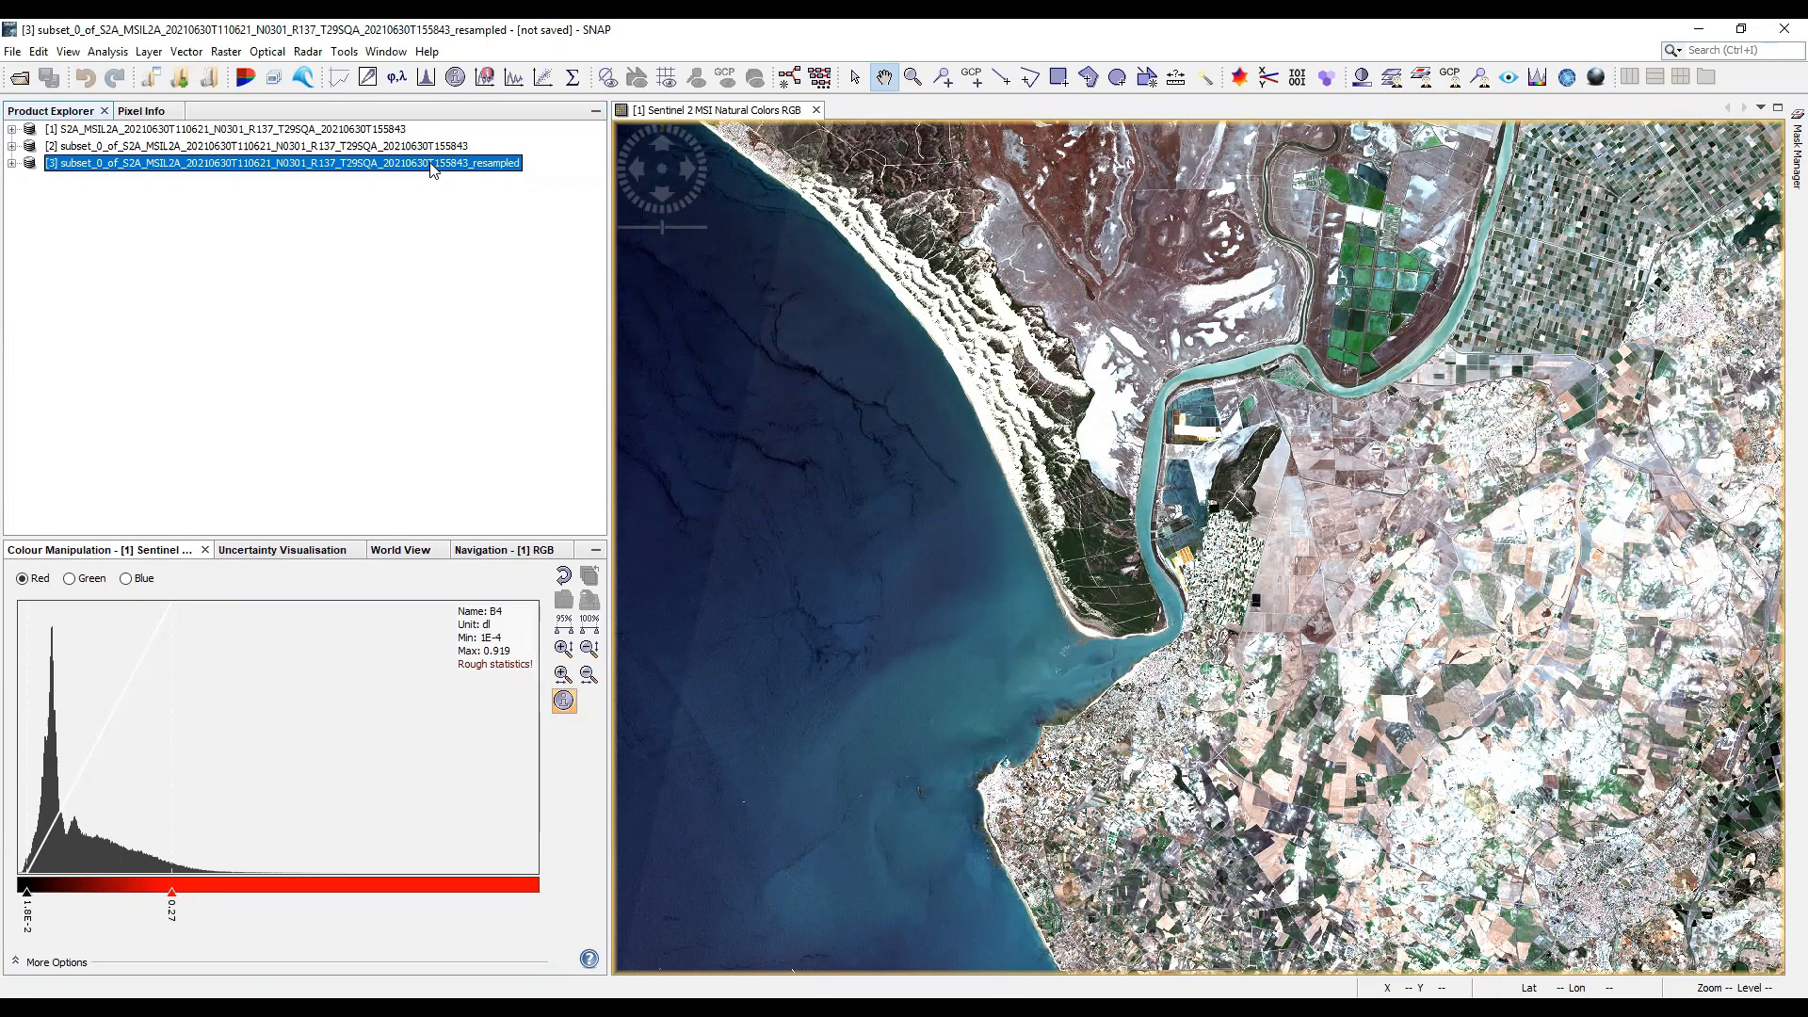
pyautogui.click(226, 53)
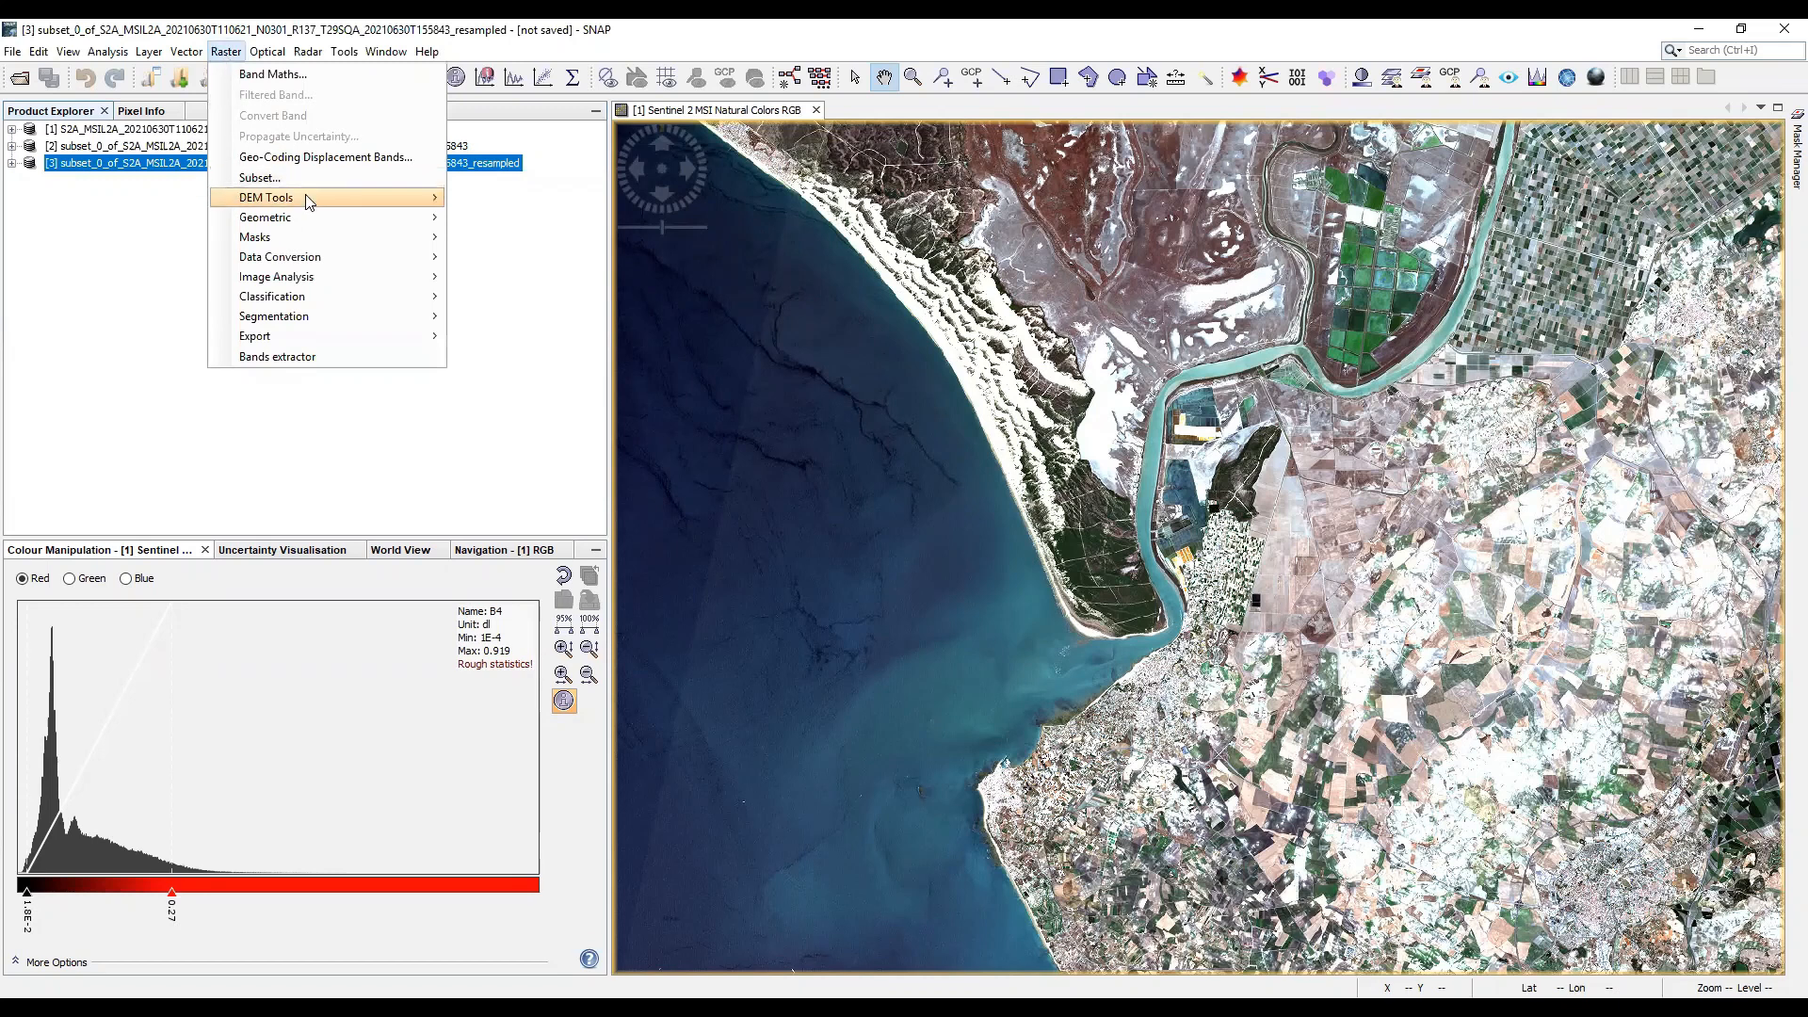
pyautogui.moveTo(321, 215)
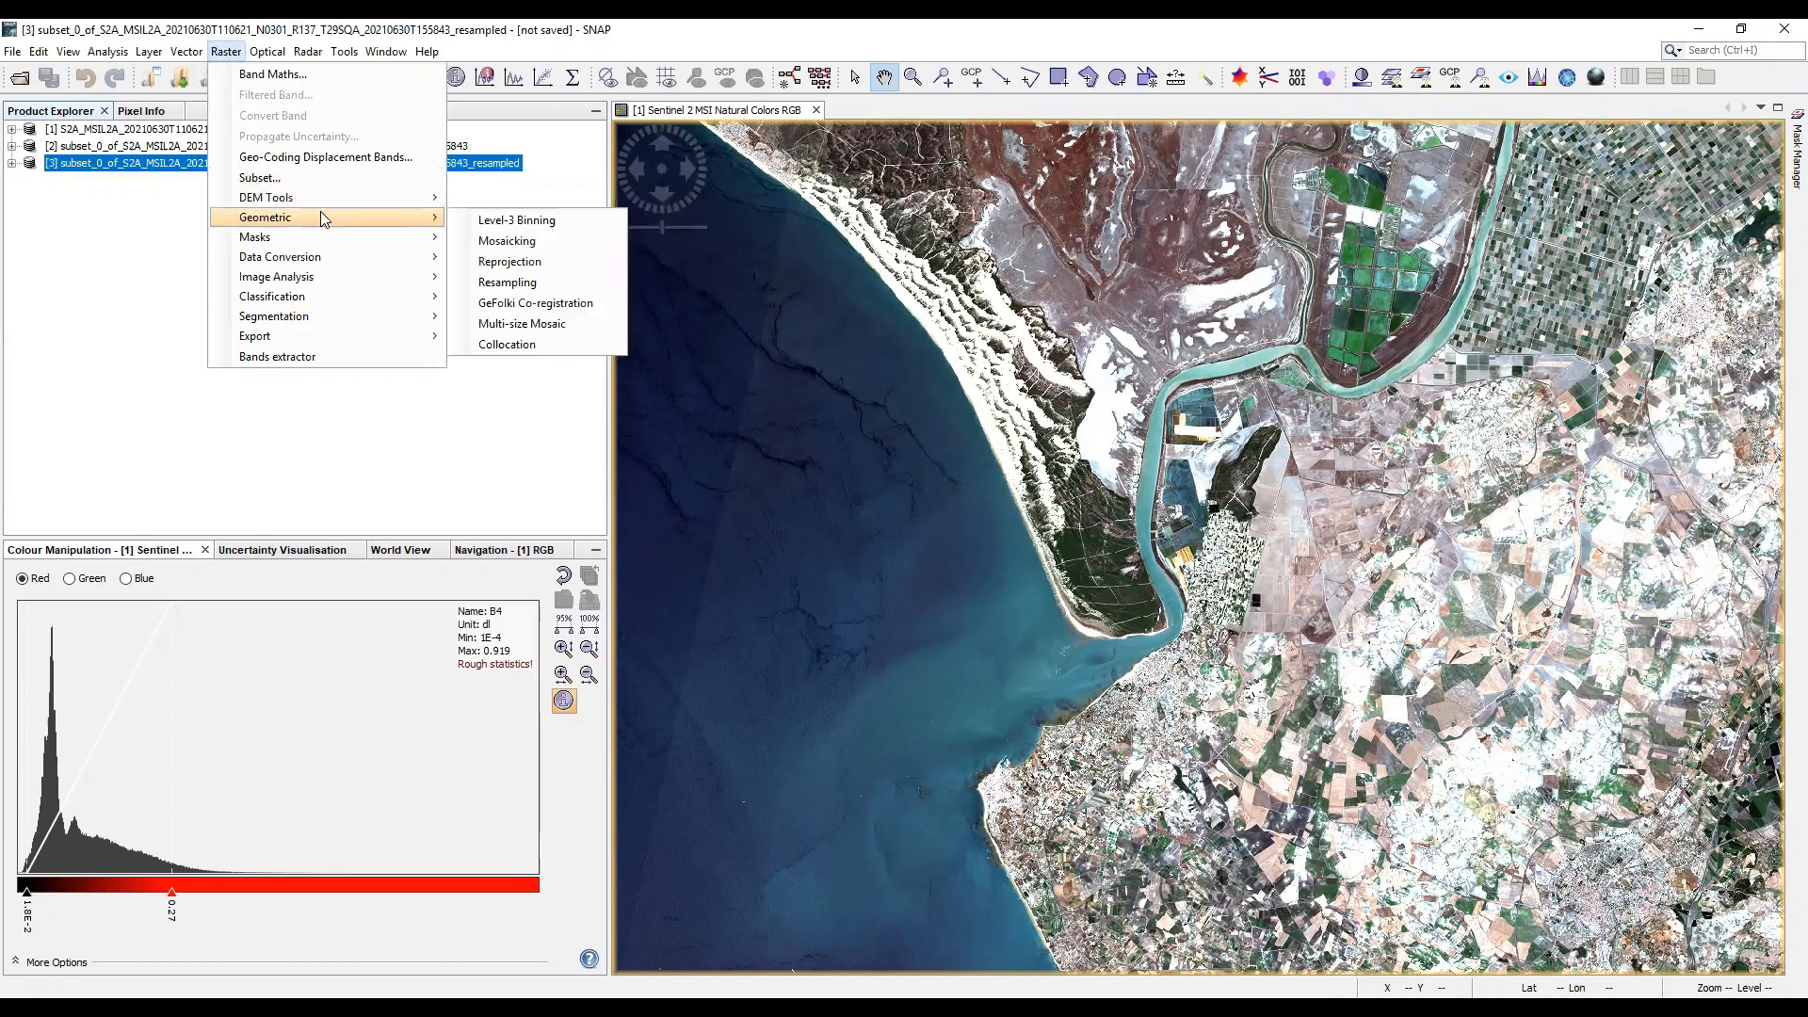
pyautogui.click(508, 263)
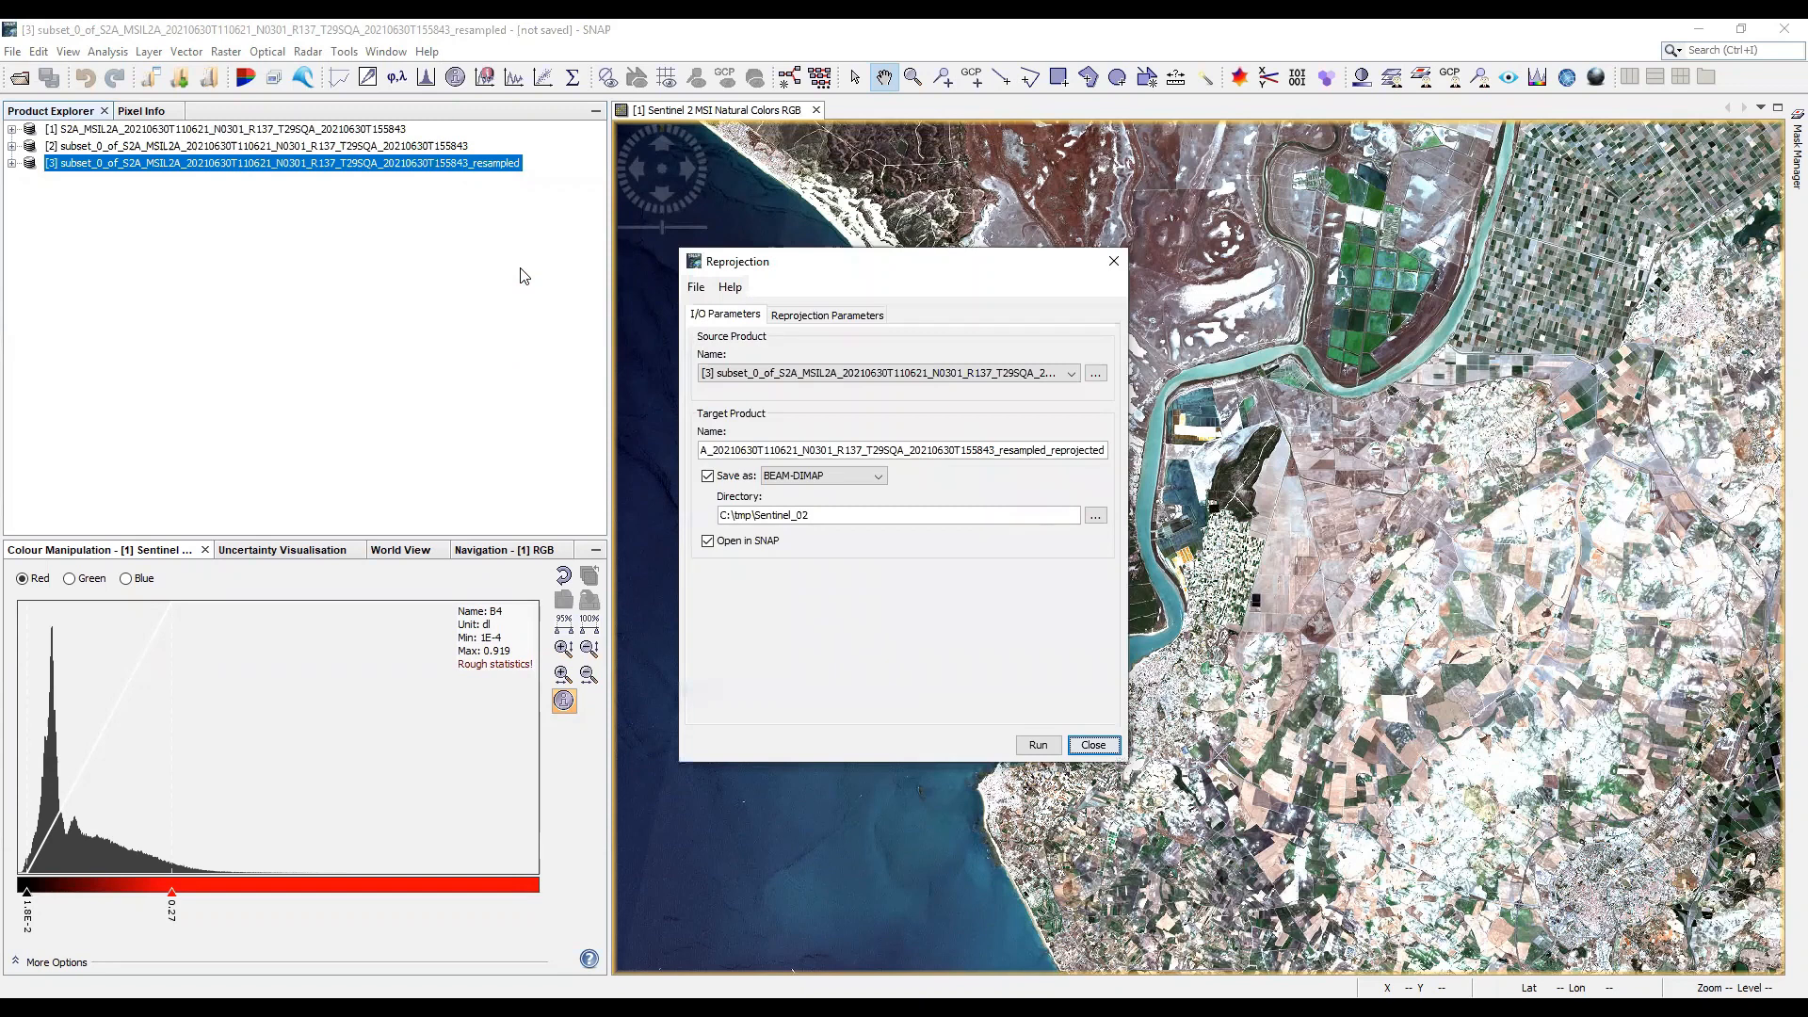
pyautogui.click(795, 320)
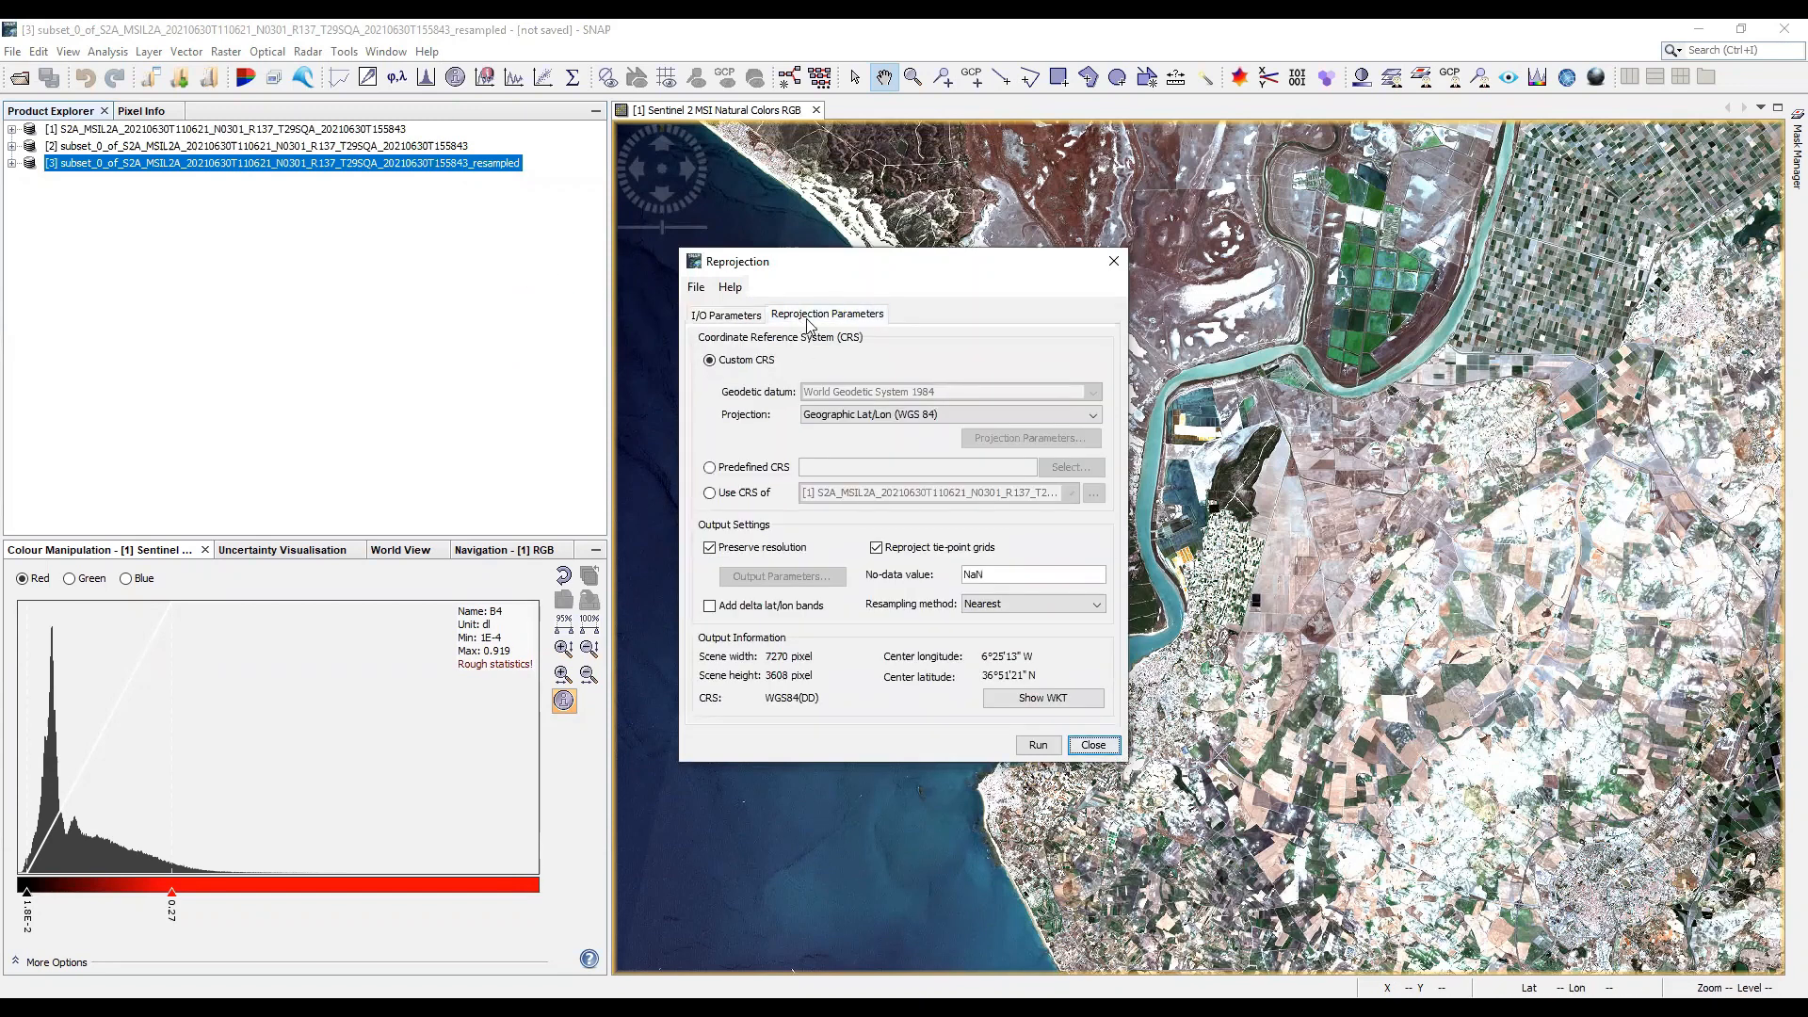
pyautogui.click(1040, 748)
pyautogui.click(1036, 747)
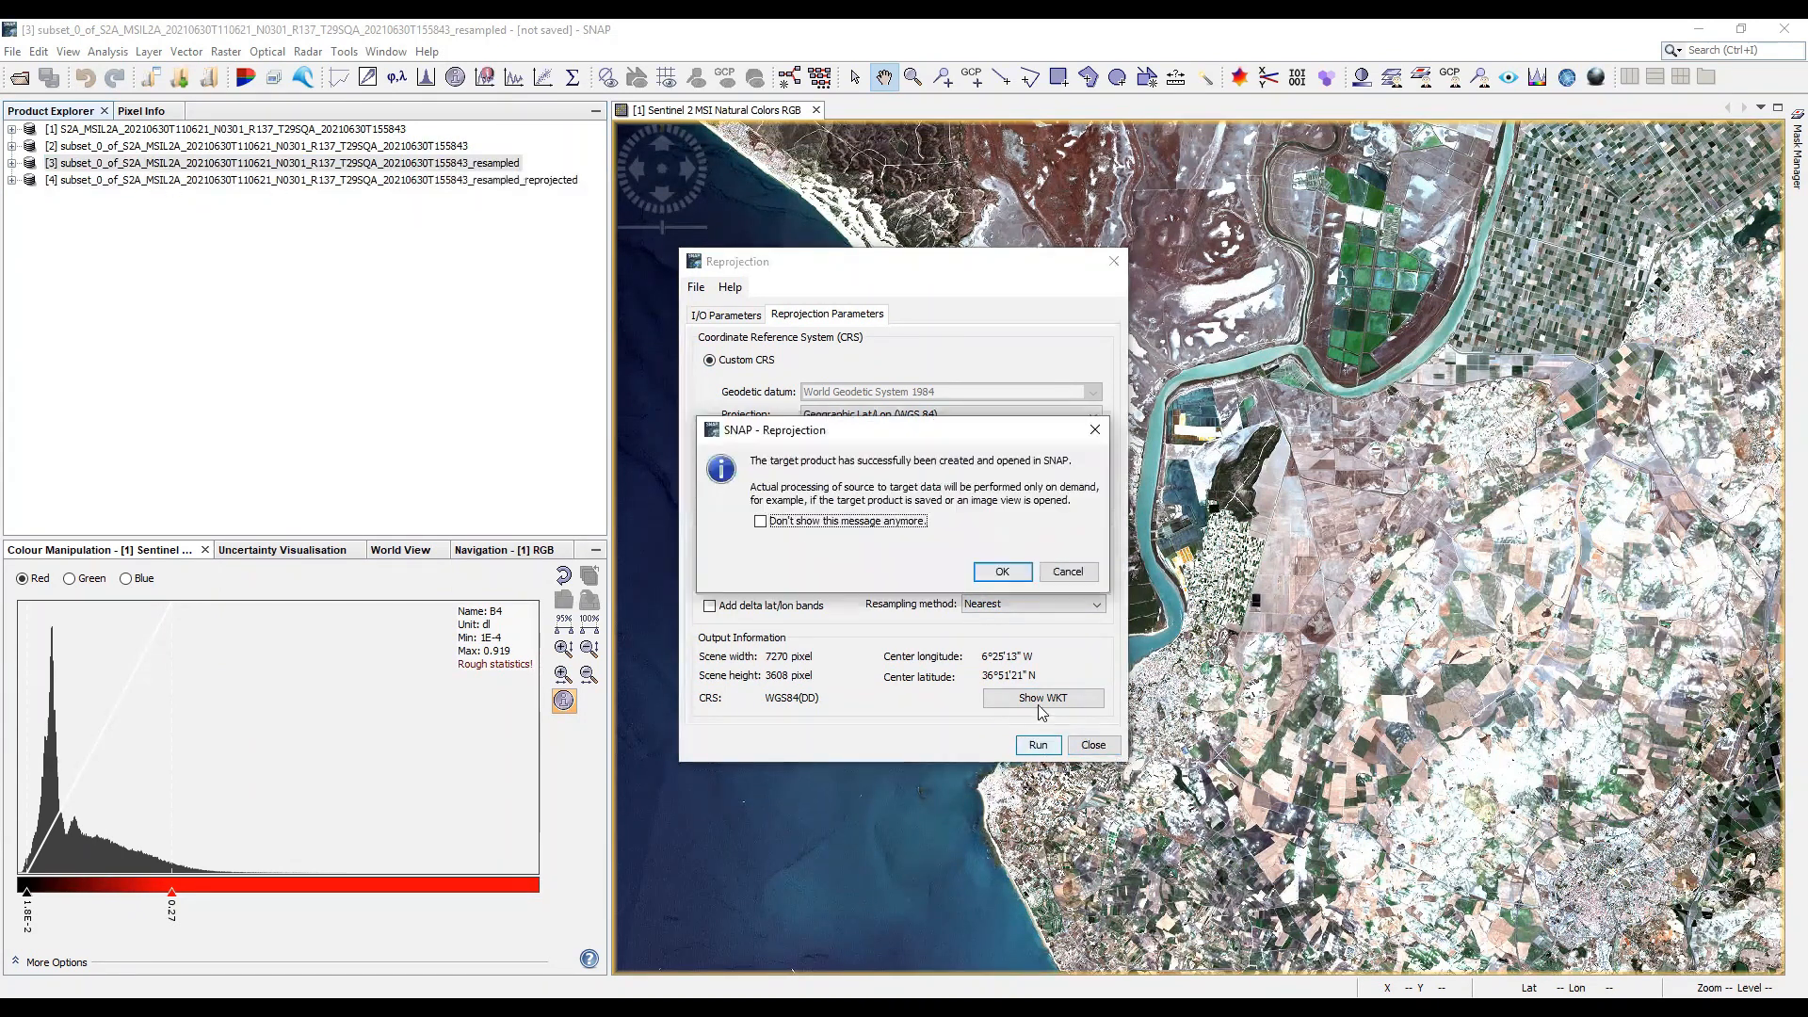
pyautogui.click(1002, 571)
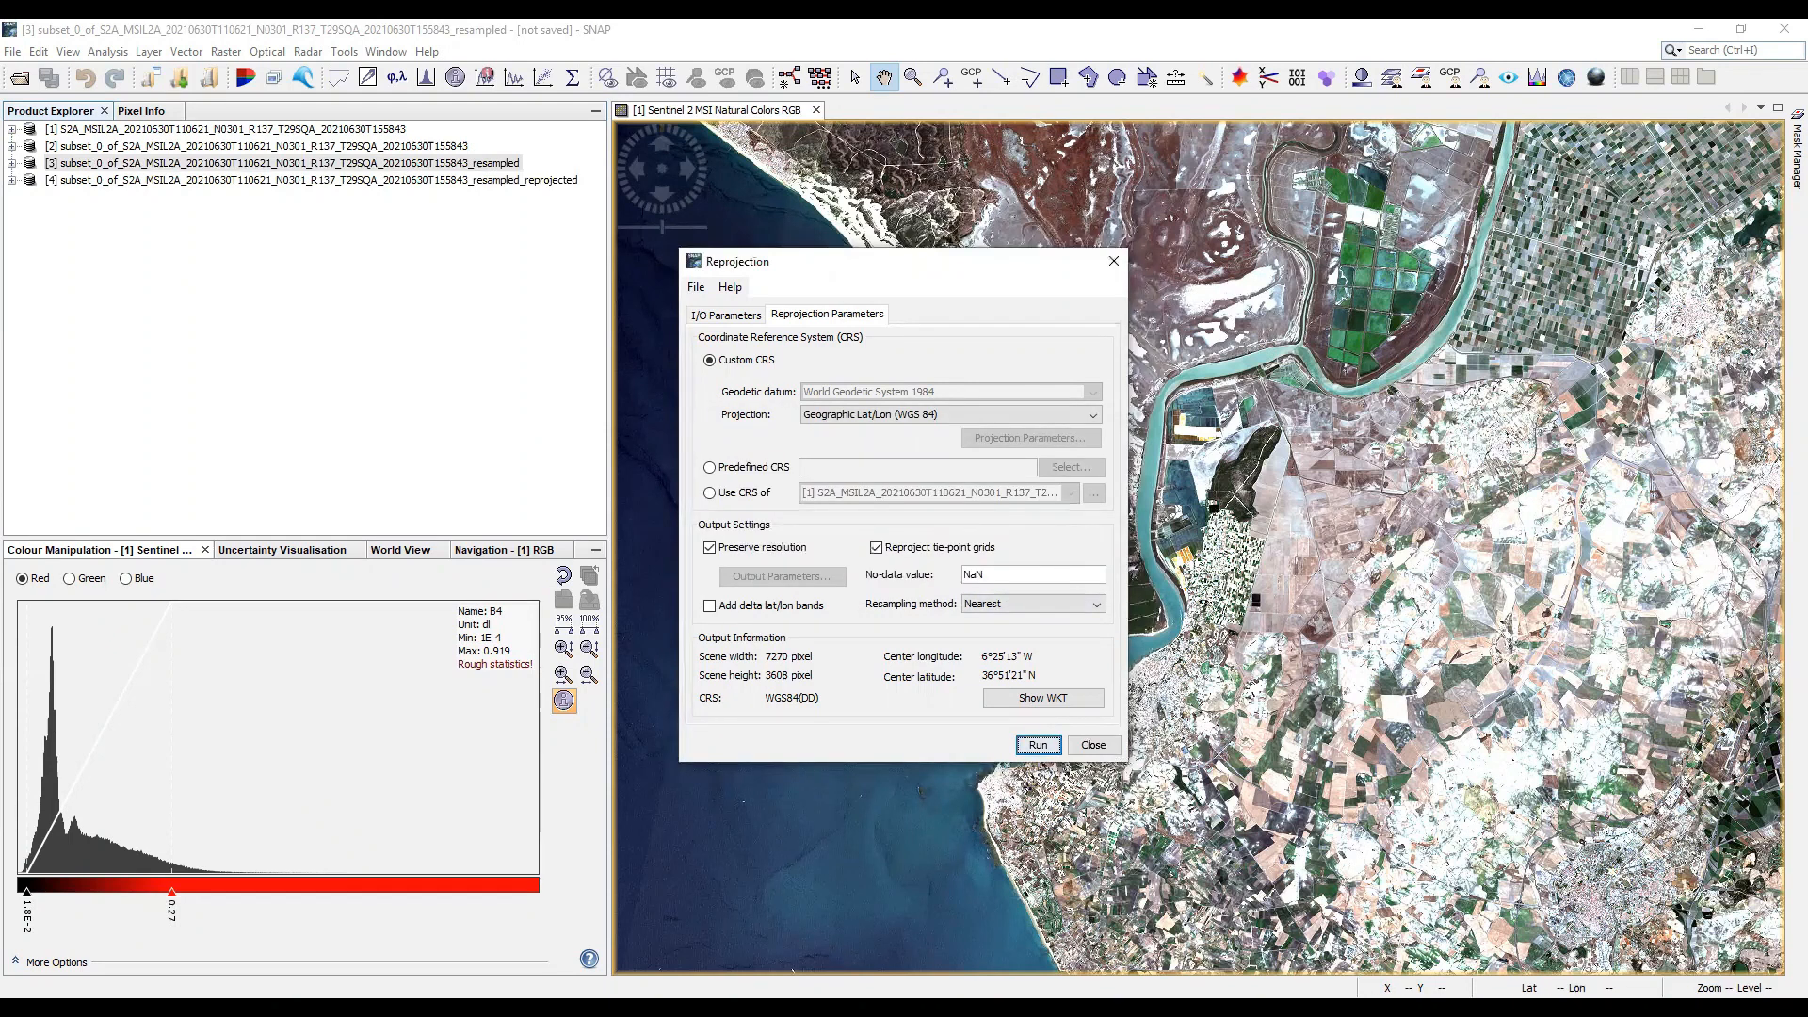
pyautogui.click(1093, 745)
# - Open the reprojected product as a Sentinel 2 MSI Natural Colors RGB image with B4, B3 and B2, and close the original product's image view
pyautogui.rightClick(494, 182)
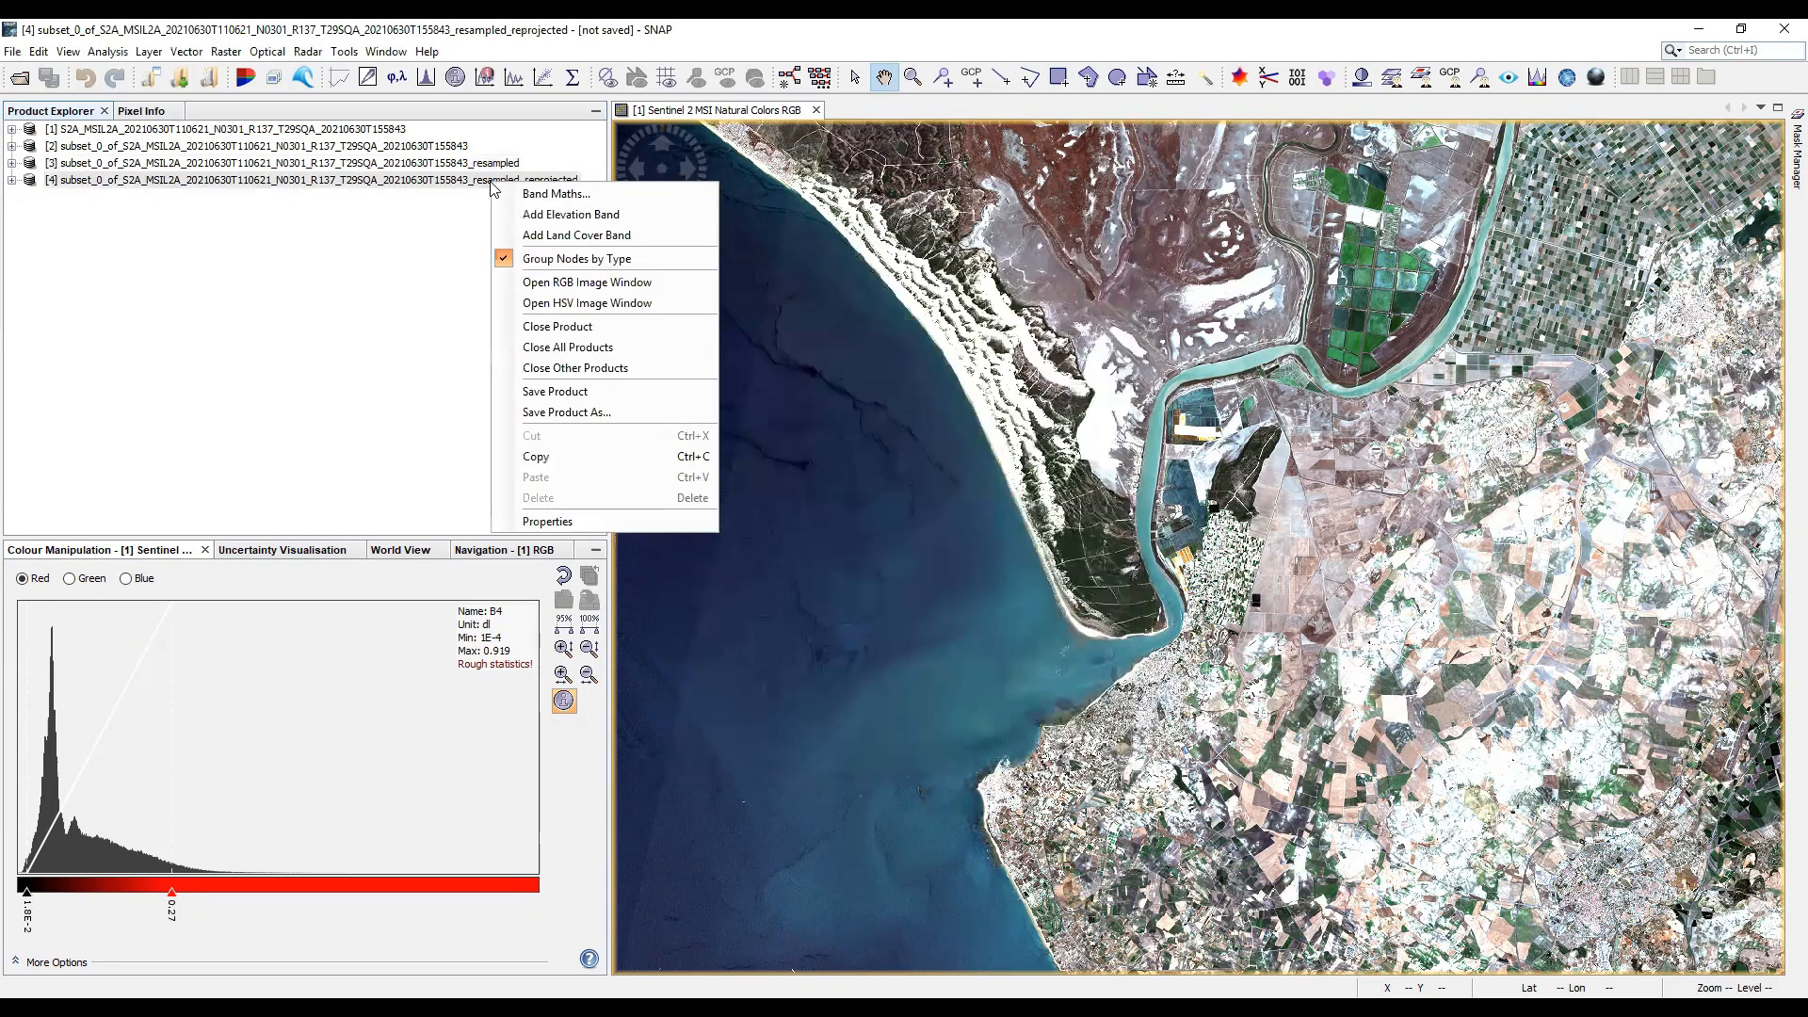
pyautogui.click(566, 283)
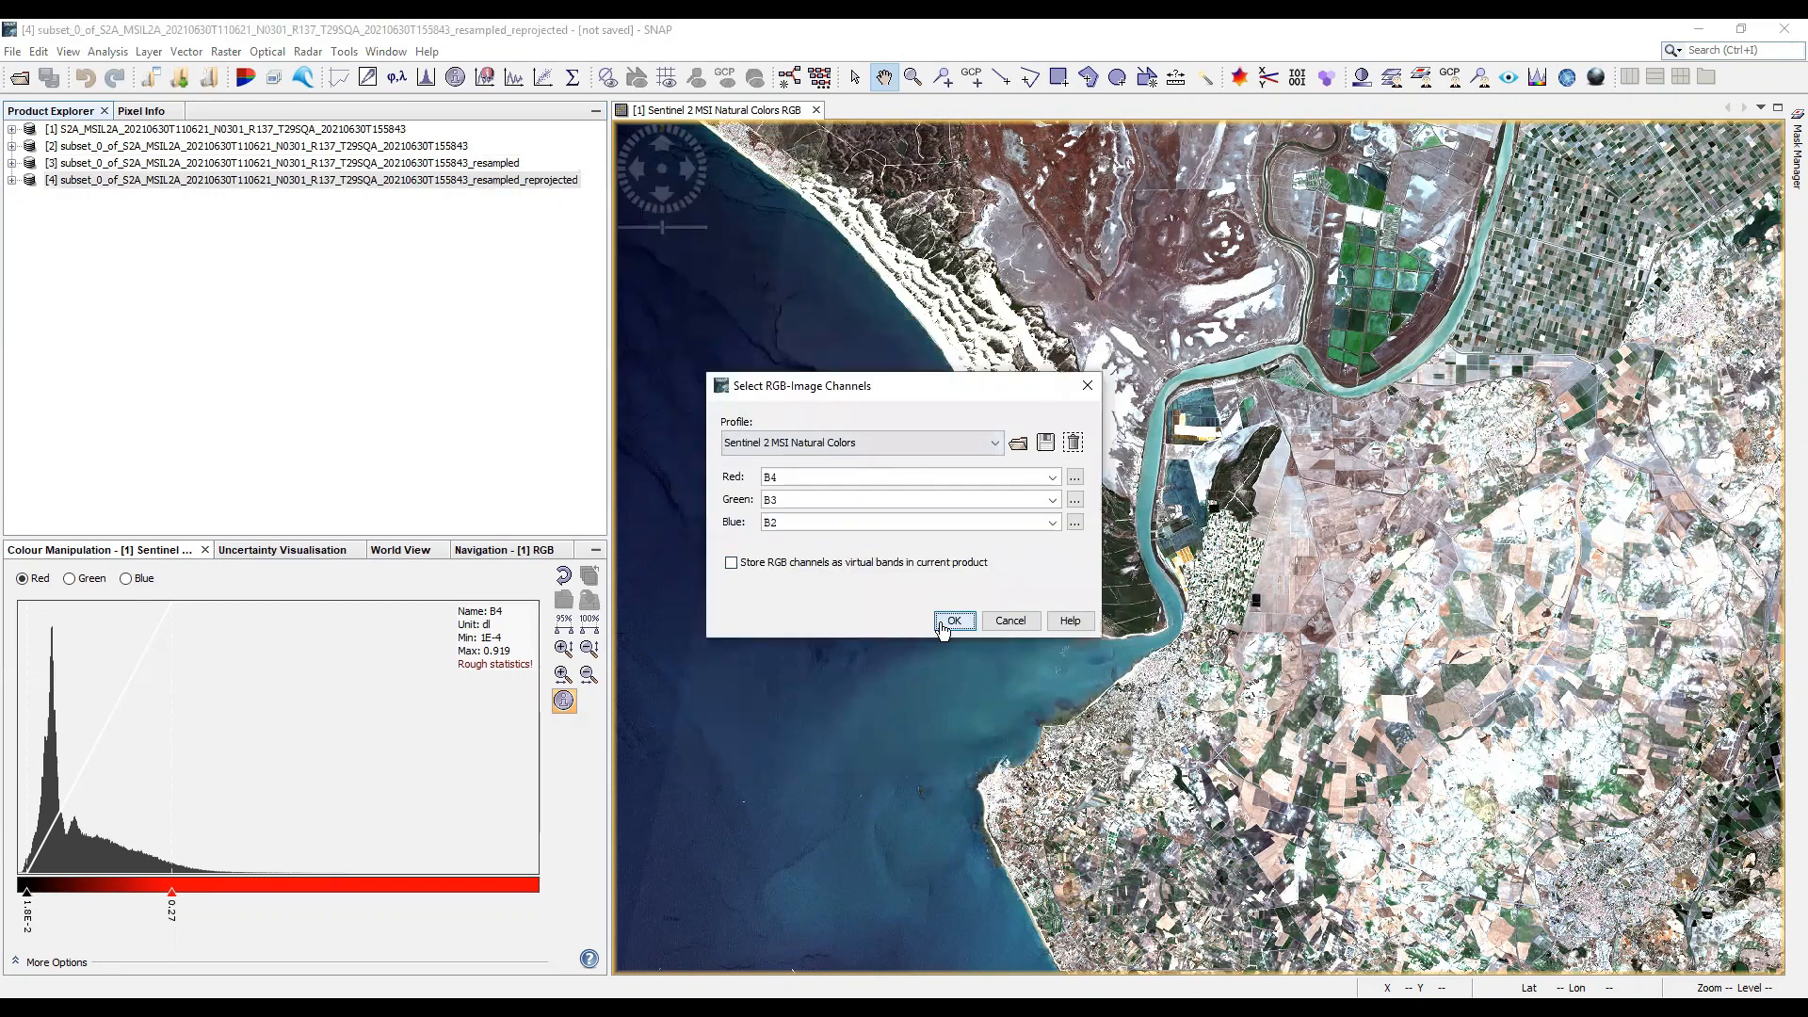
pyautogui.click(949, 621)
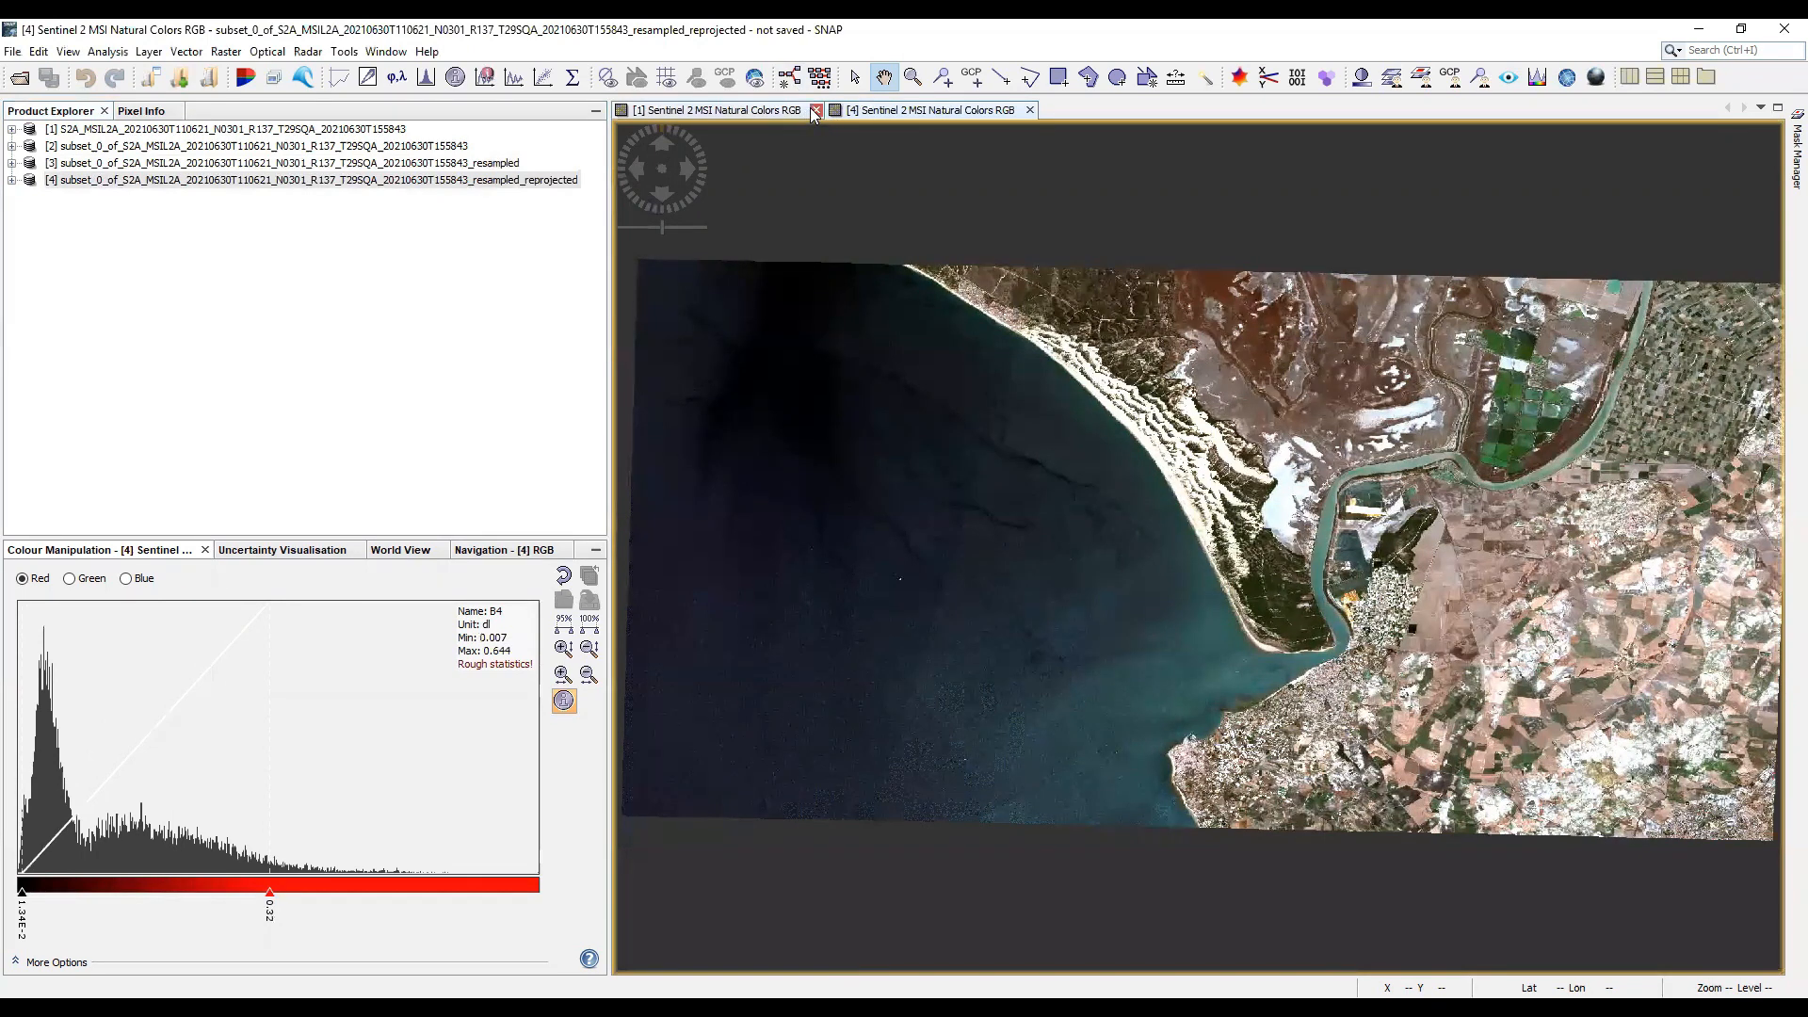
pyautogui.click(815, 110)
pyautogui.moveTo(1197, 471); pyautogui.dragTo(1173, 453)
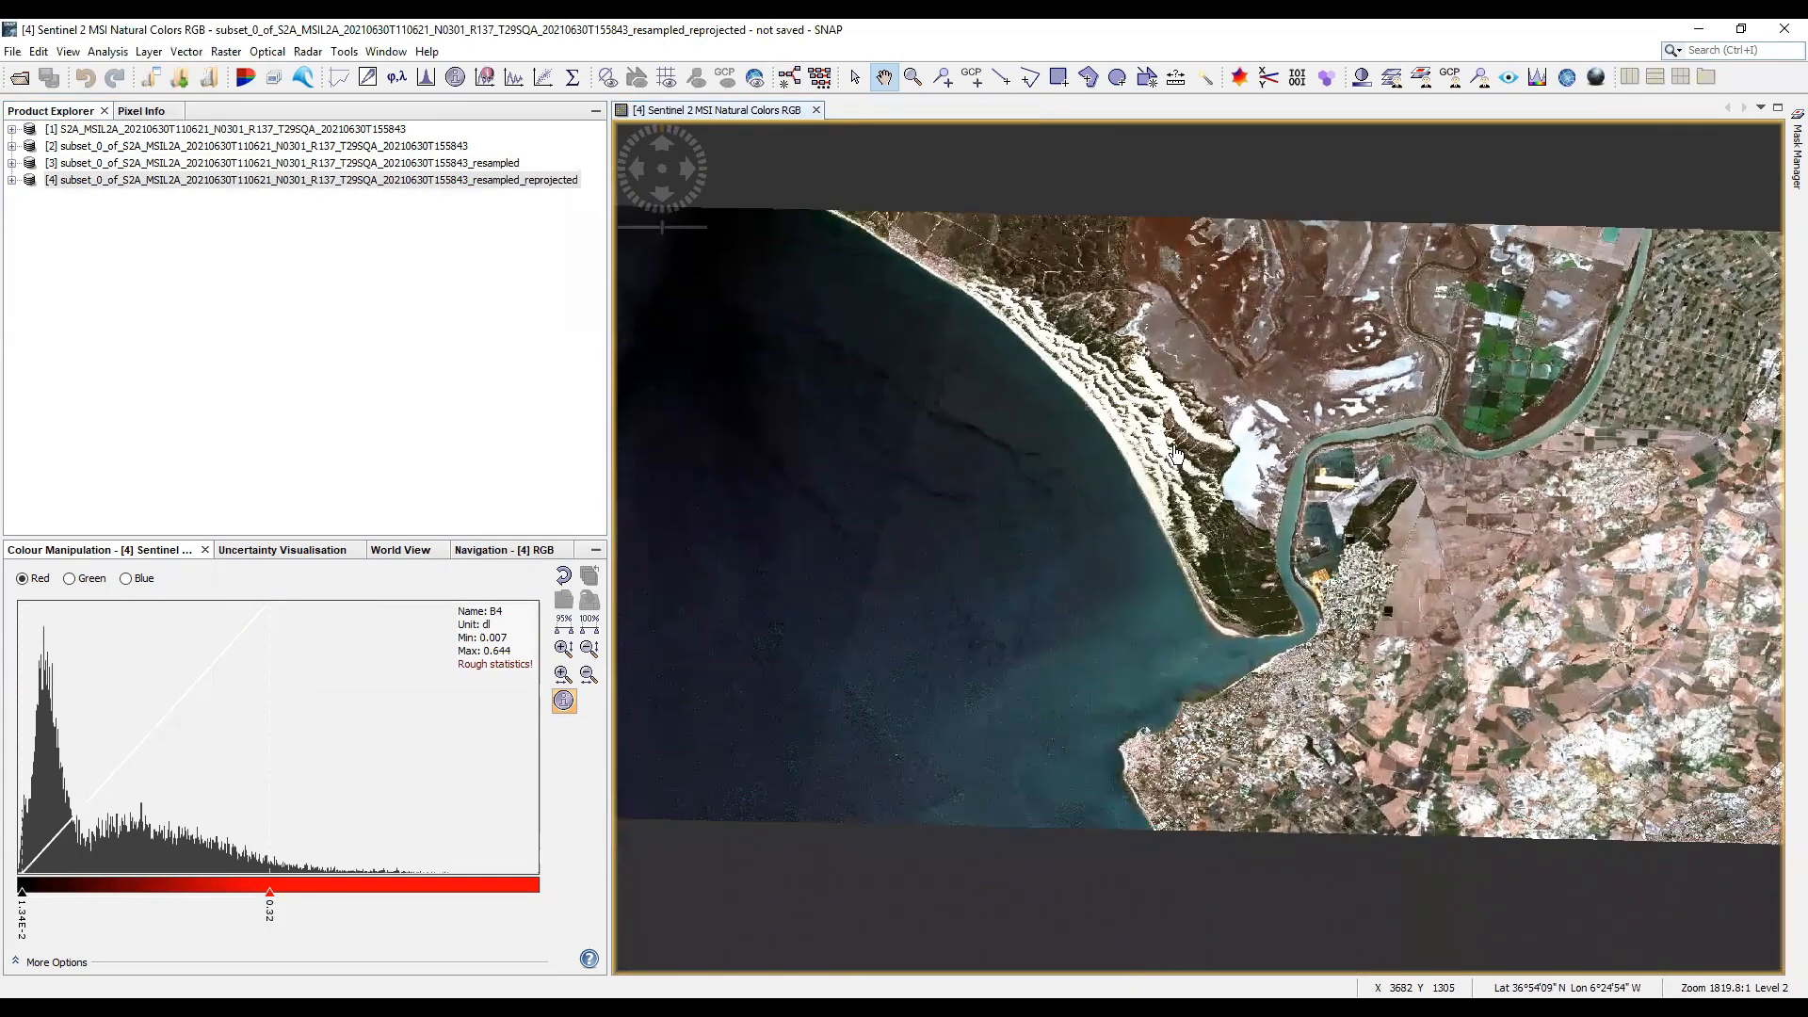
pyautogui.scroll(-2, 1175, 455)
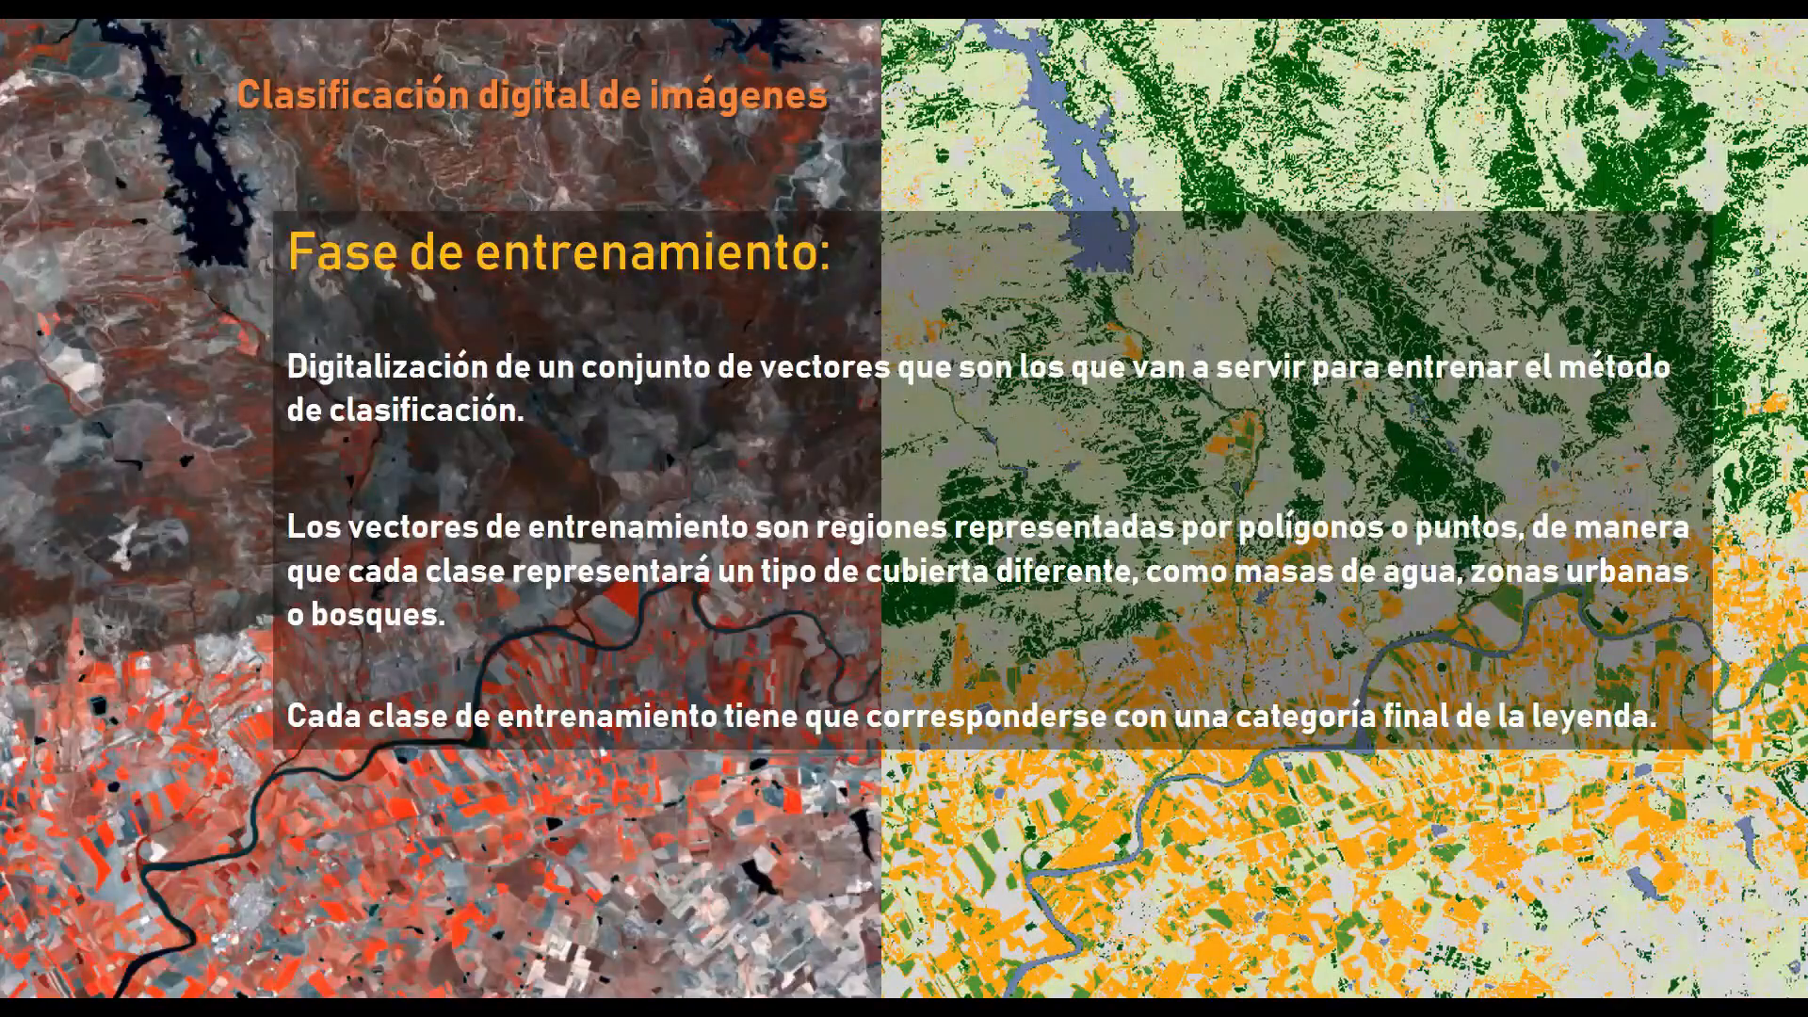